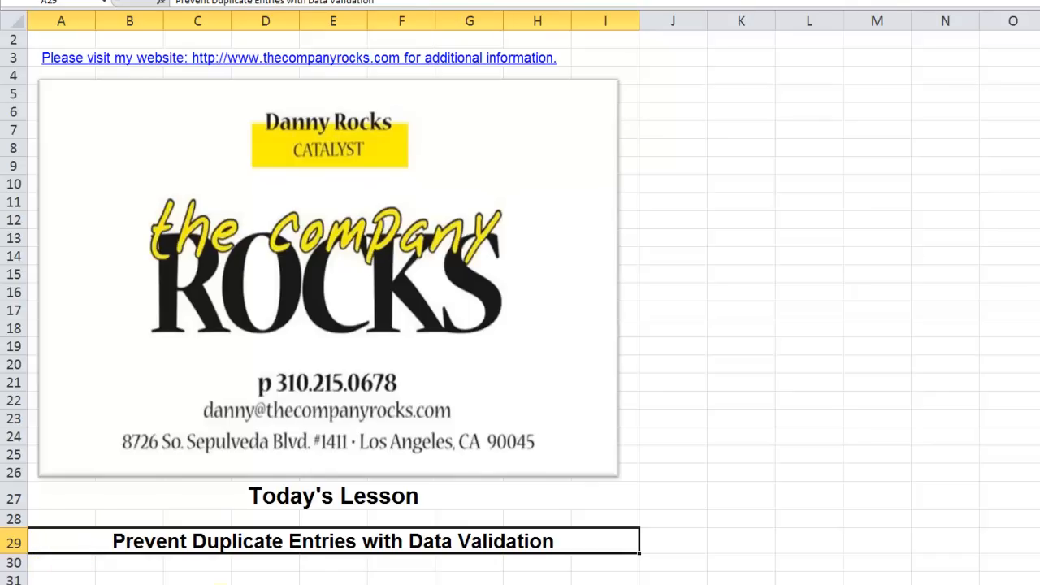
- Switch to the Tip 119 - Prevent Duplicate Entries workbook and review the invoice numbers in A2:A26 and the customer column
left_click(164, 508)
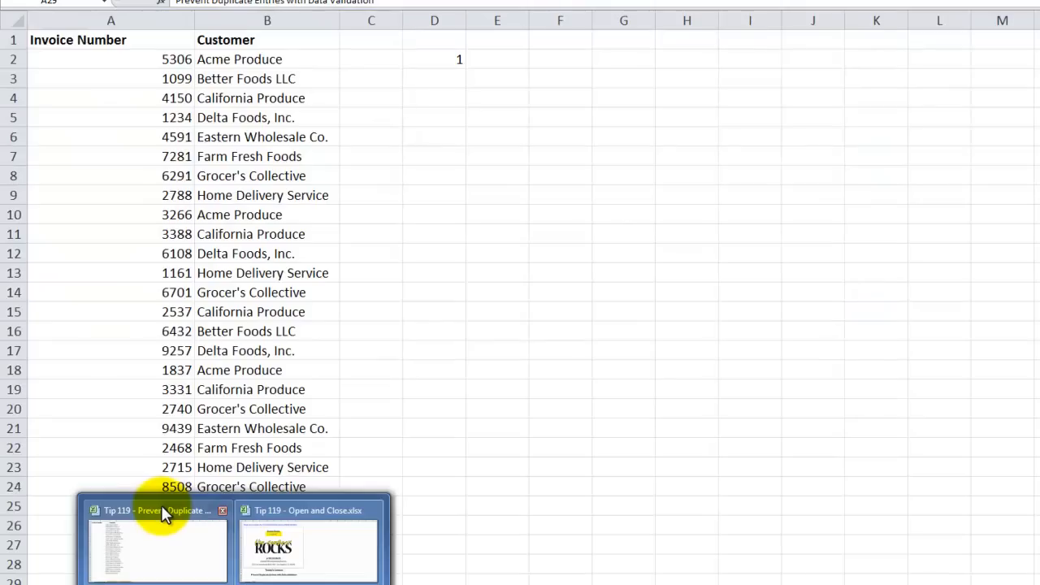
left_click(139, 57)
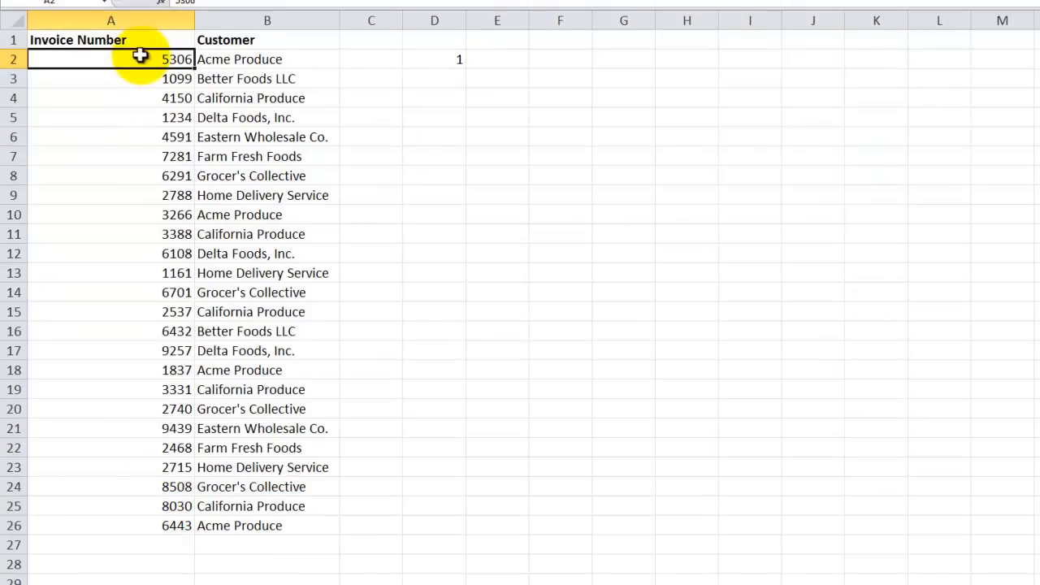
left_click(236, 59)
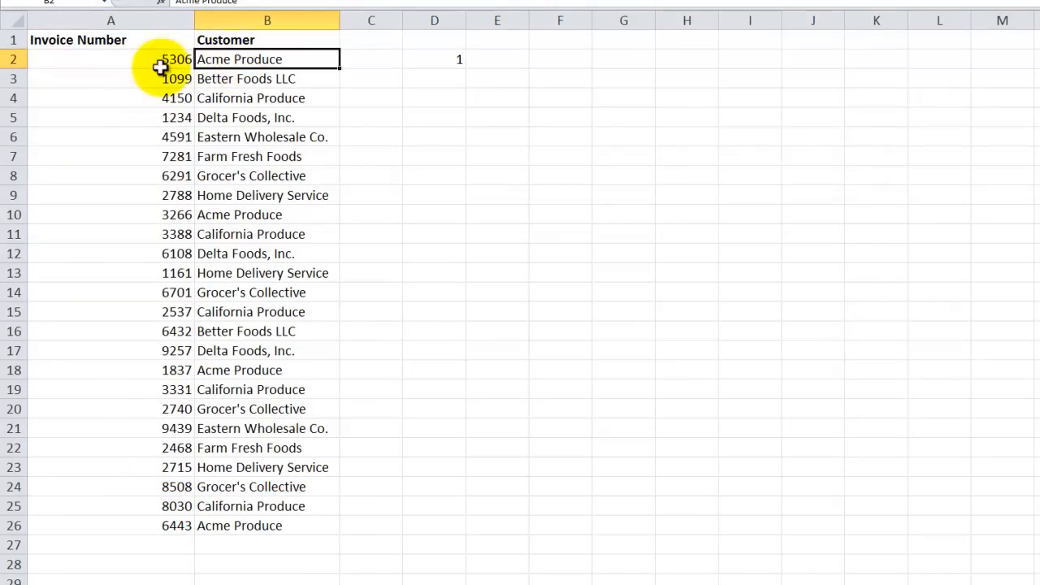
left_click_drag(126, 61, 116, 515)
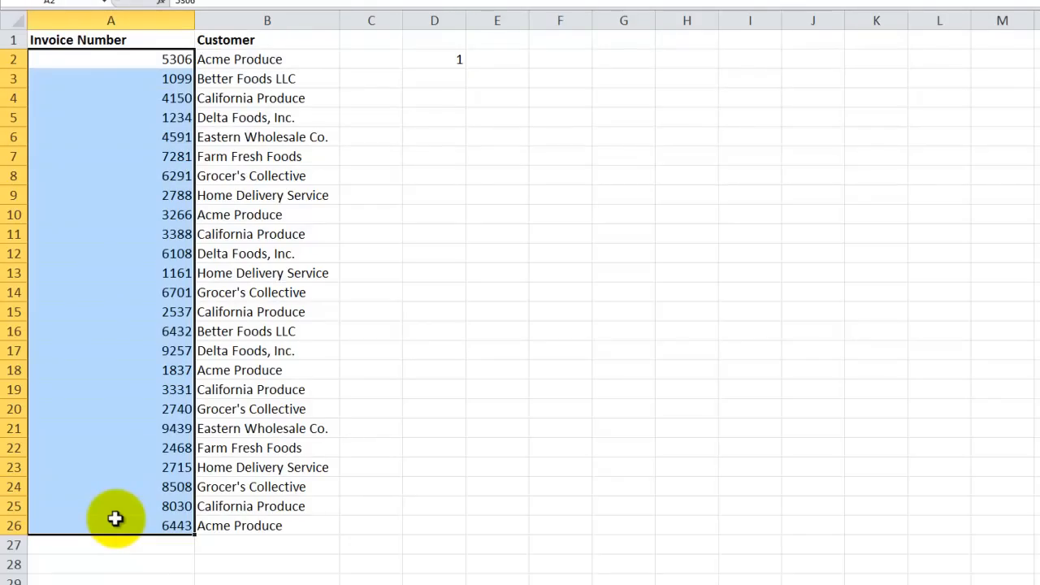
left_click(265, 59)
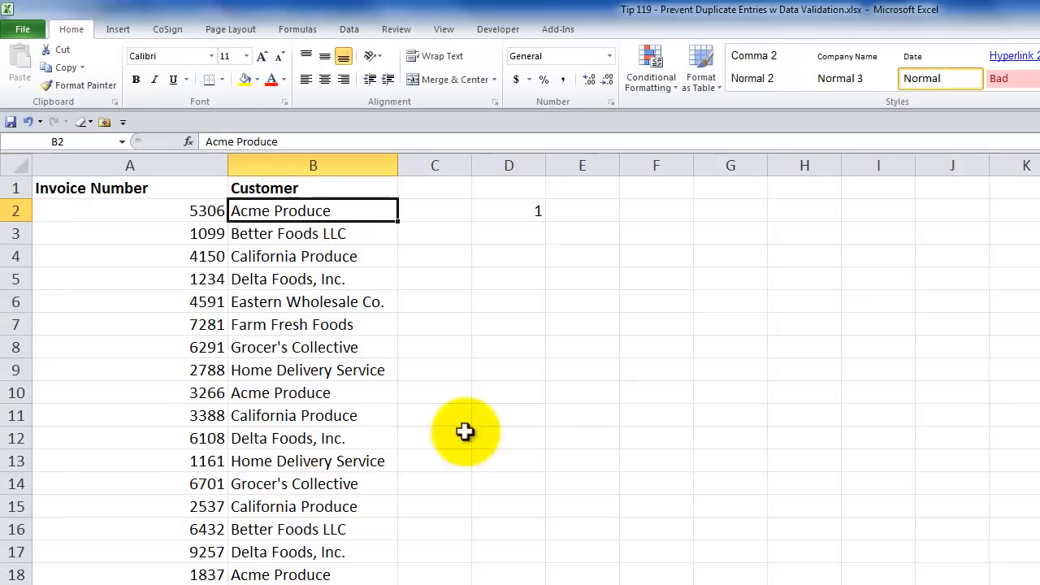
- Examine the range and criteria arguments of the COUNTIF formula in cell D2
left_click(512, 211)
double_click(512, 210)
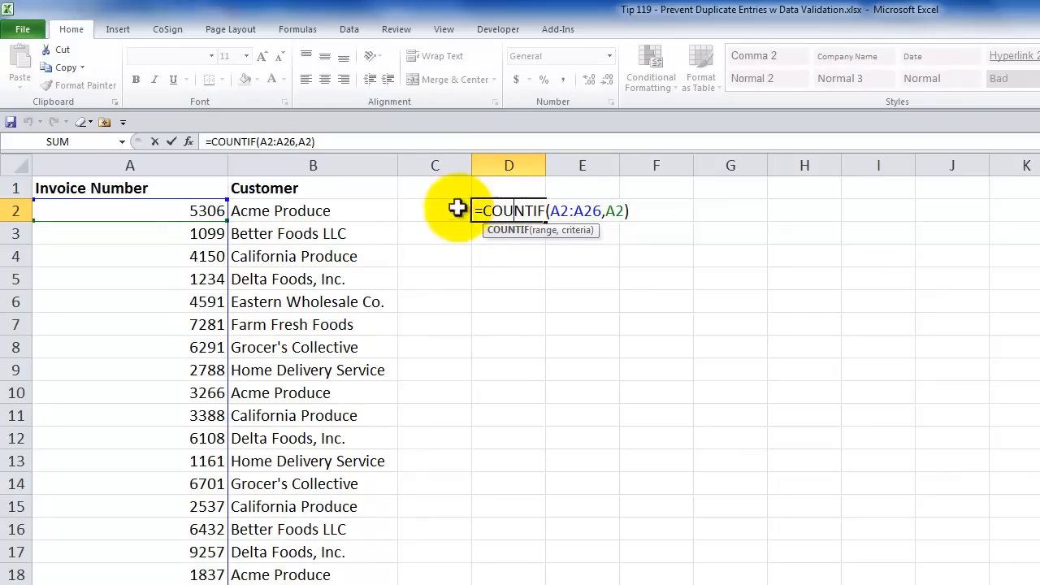
left_click(189, 145)
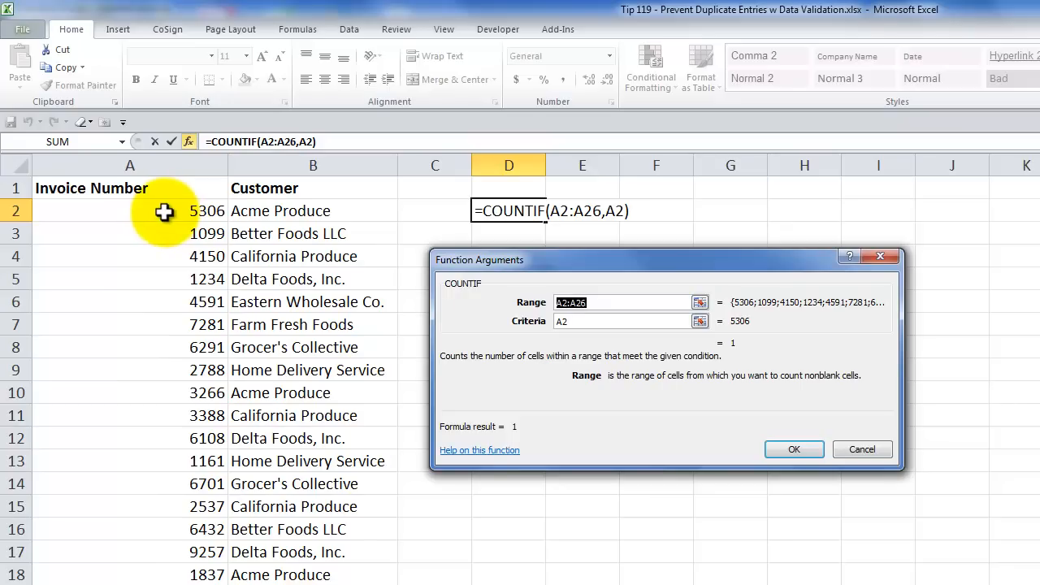
left_click(795, 448)
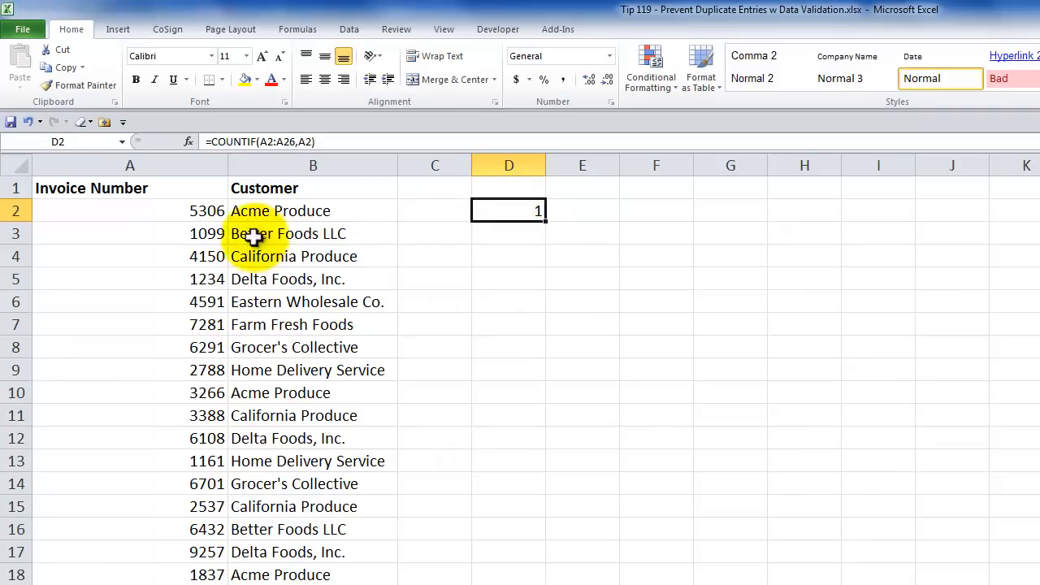
- Test the count by entering a duplicate of A2's invoice number in A3, and undo the entry
left_click(205, 236)
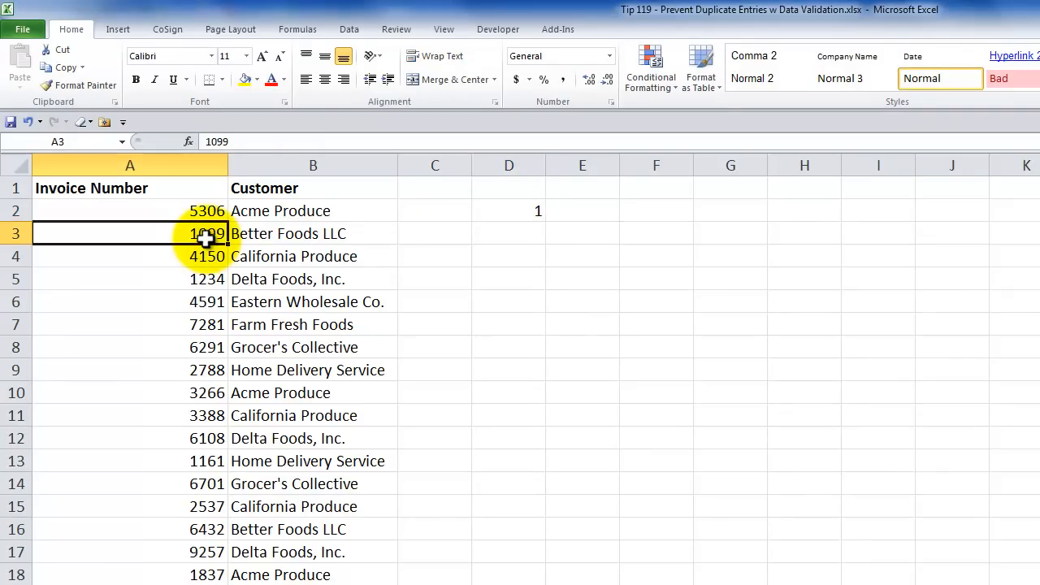
type("5306")
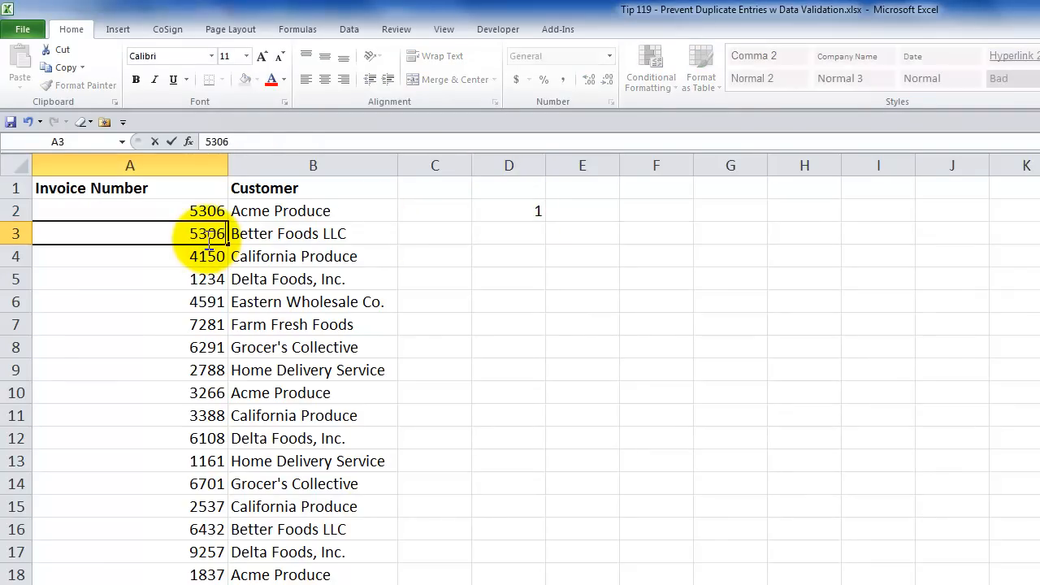
key("Tab")
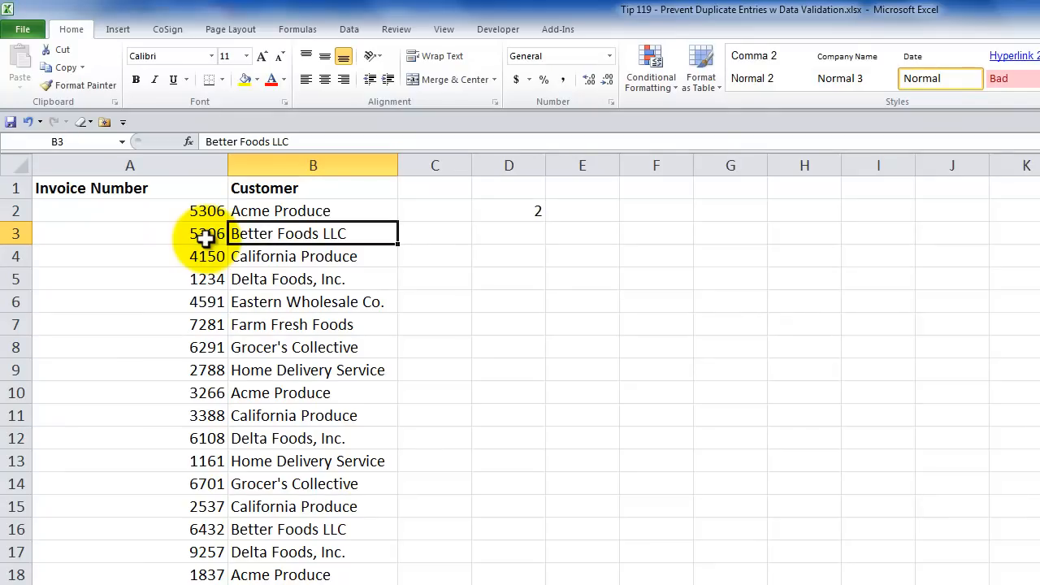
left_click(205, 236)
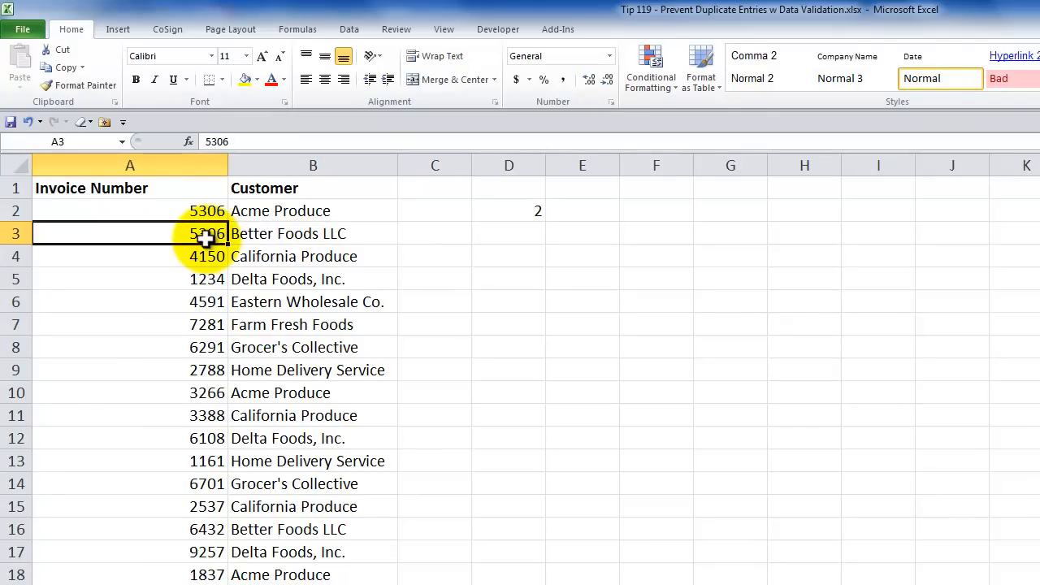
key("ctrl+z")
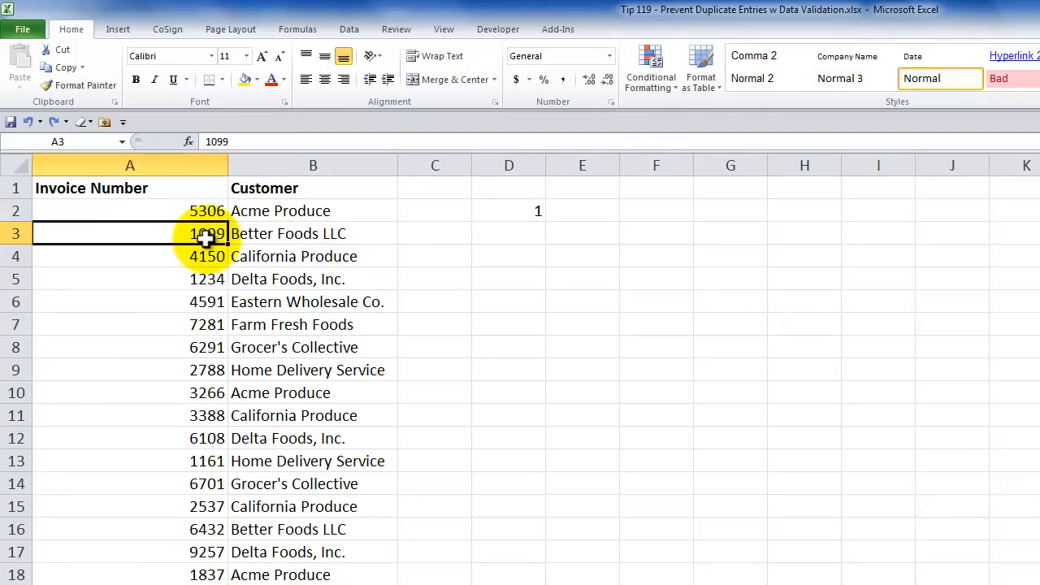
- Extend the formula in D2 with a logical test so it reads =COUNTIF(A2:A26,A2)=1
left_click(505, 211)
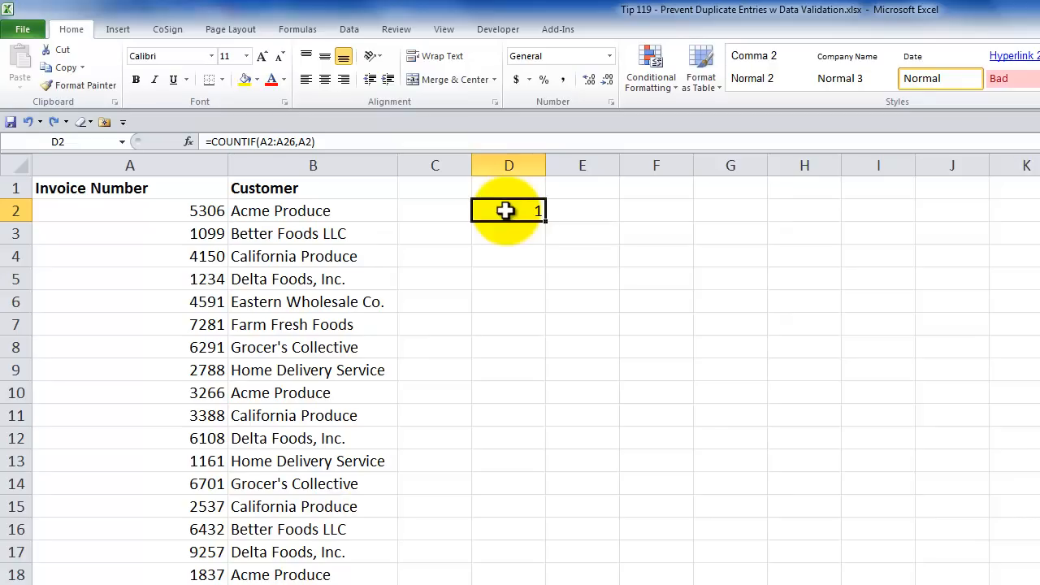
double_click(506, 211)
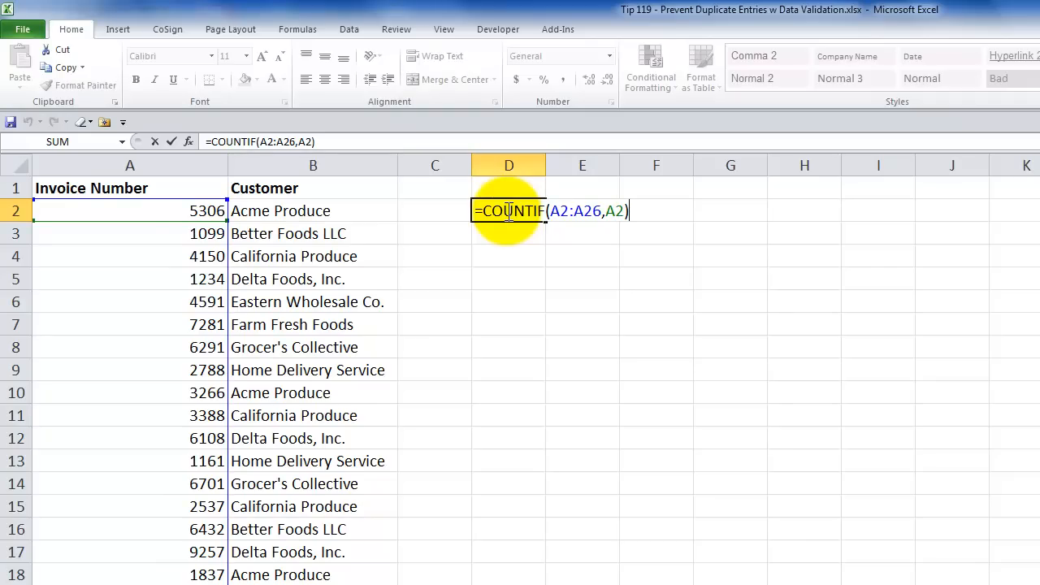
type("=1")
key("ctrl+Return")
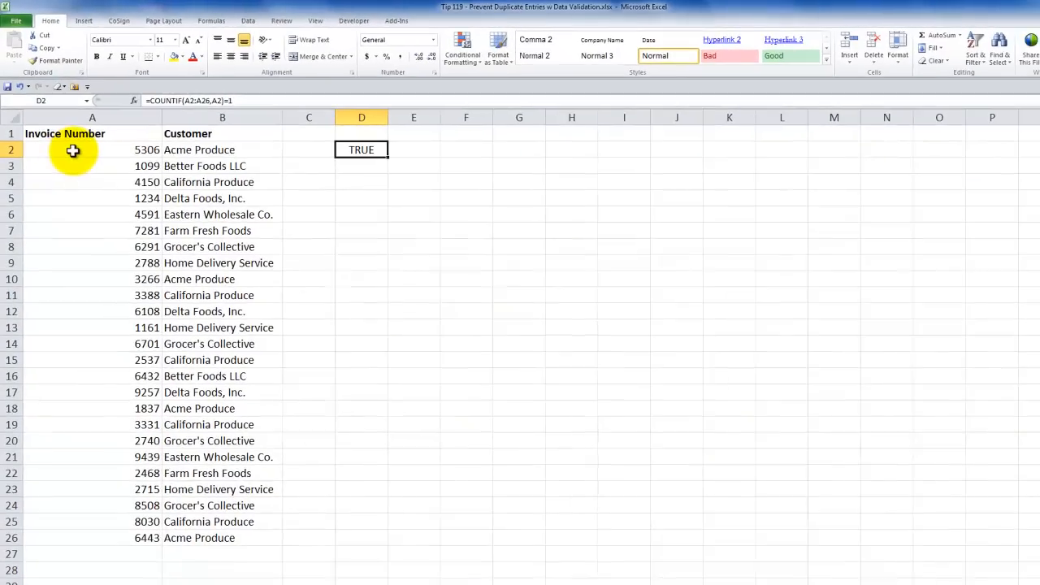
- Open data validation for the invoice numbers in A2:A26 and set the allowed criteria to Custom
left_click(101, 211)
left_click_drag(74, 151, 75, 543)
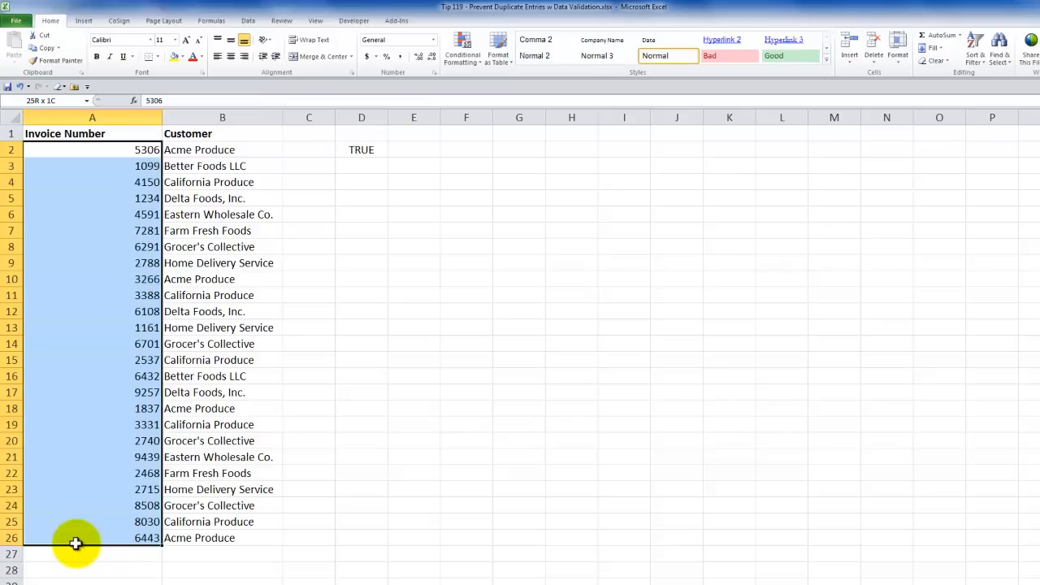
left_click_drag(76, 542, 76, 542)
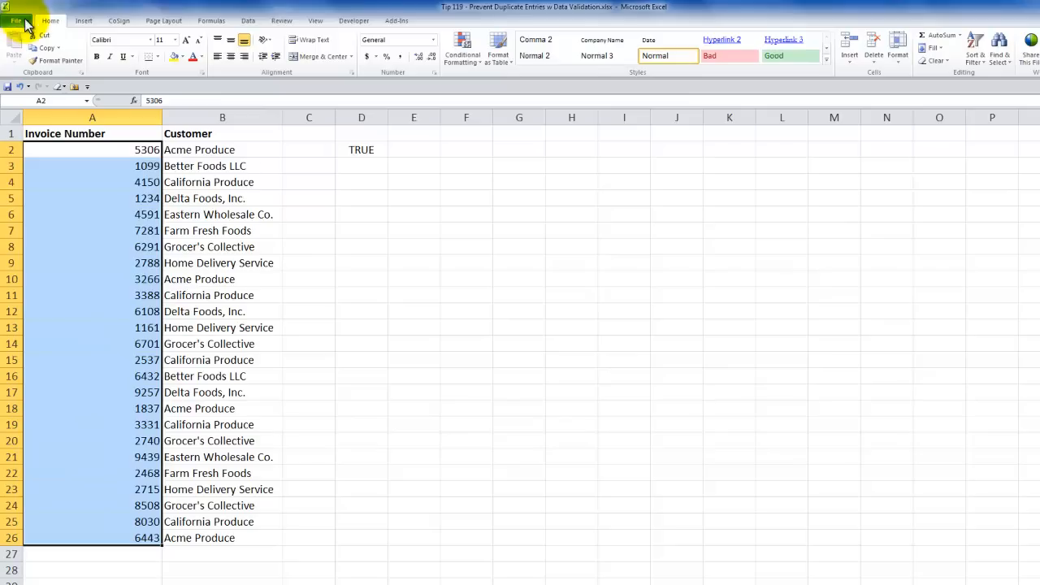
left_click(248, 21)
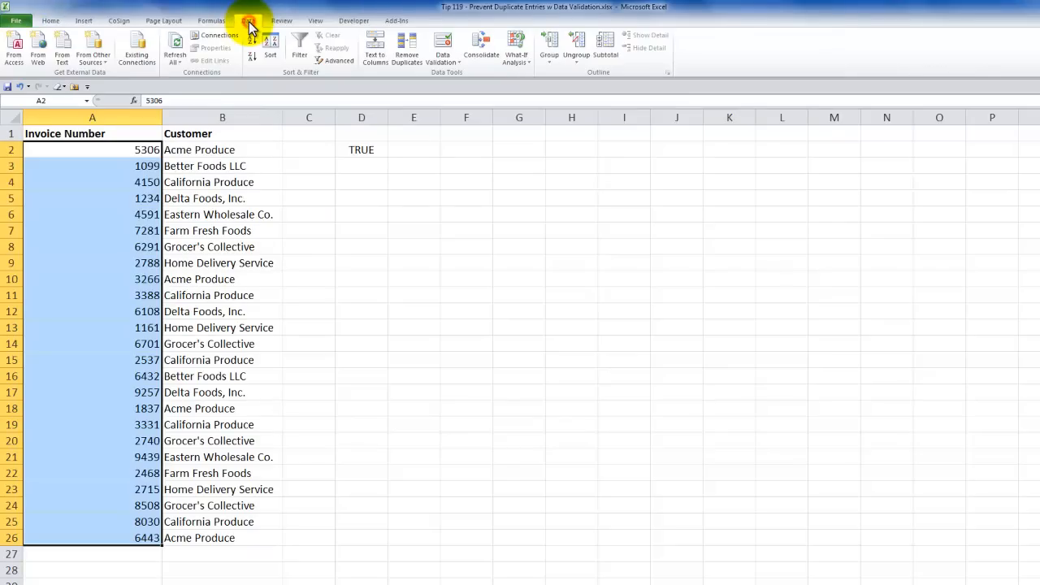
left_click(459, 64)
left_click(457, 76)
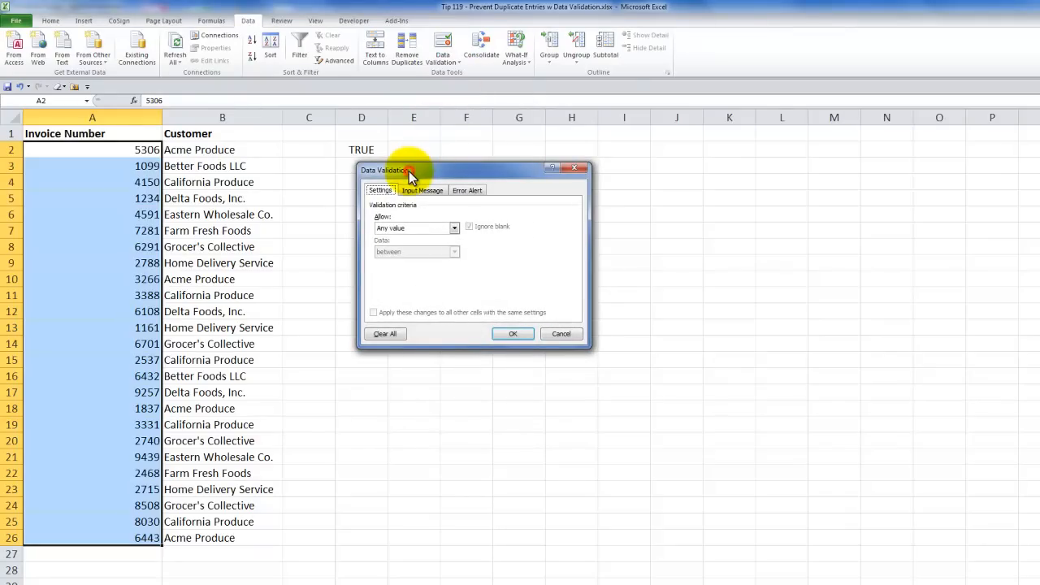
left_click_drag(409, 171, 391, 170)
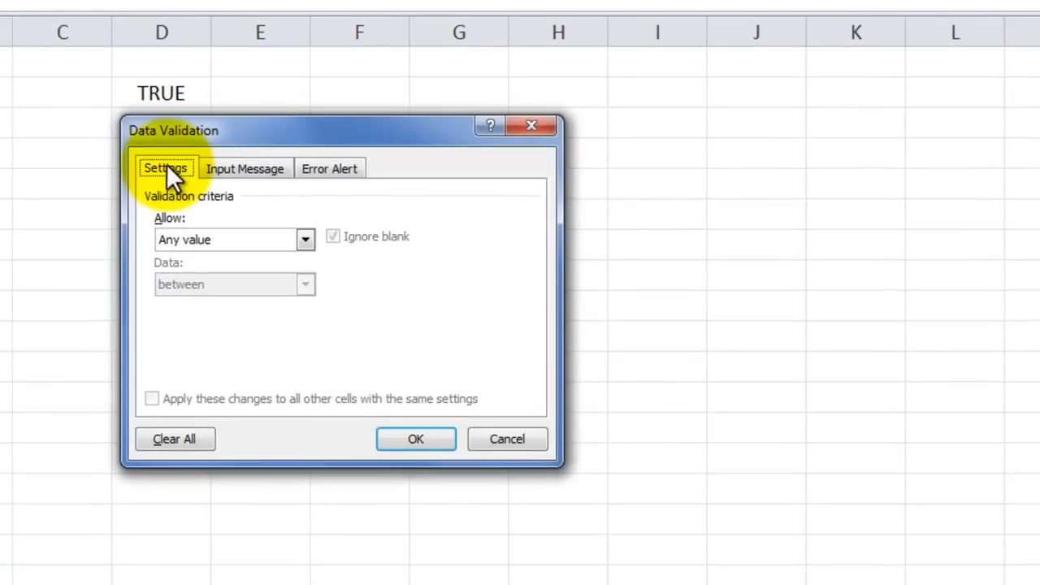
left_click(306, 239)
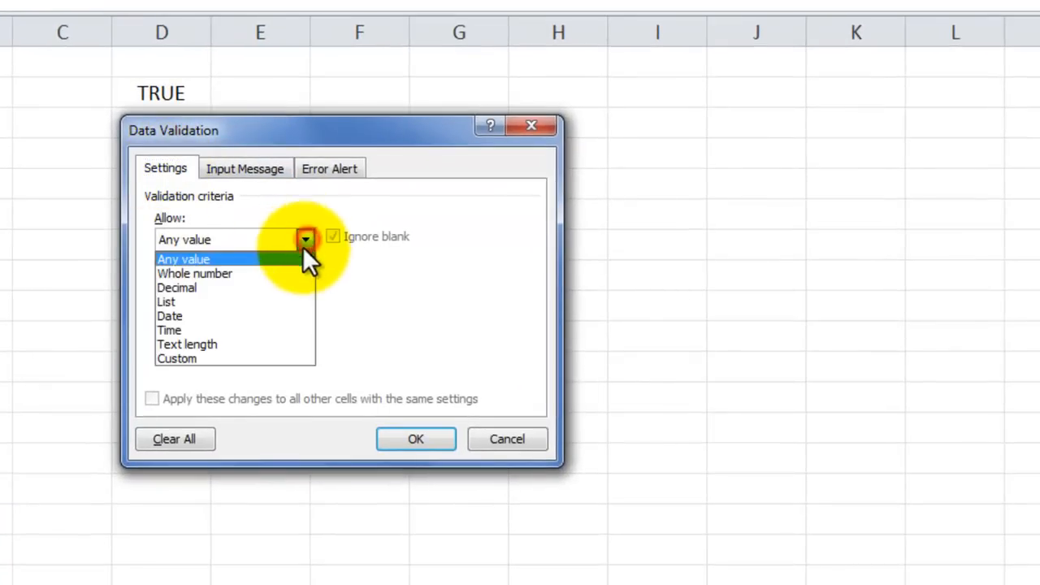
left_click(229, 359)
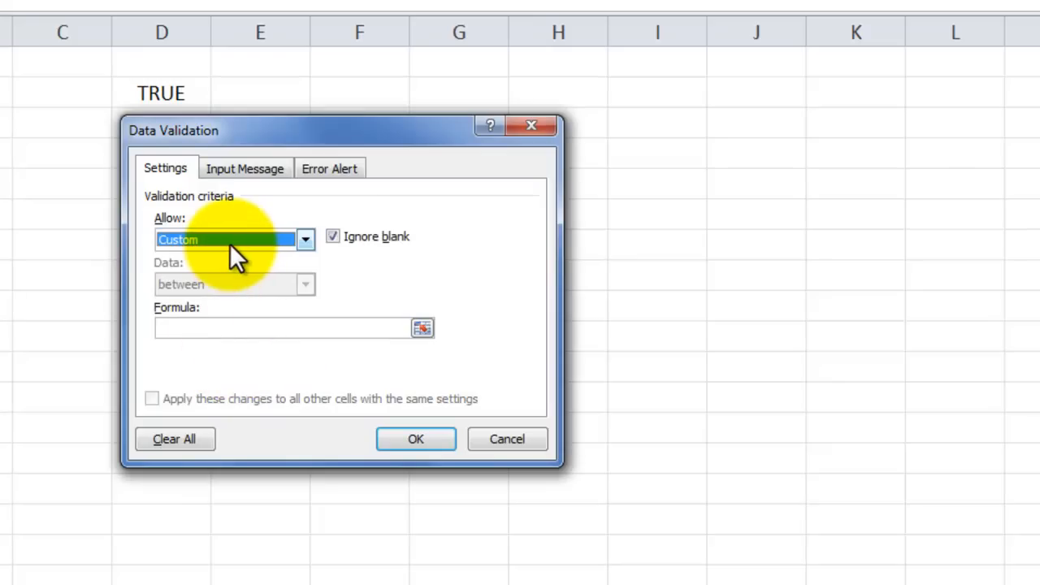
- Enter the validation formula =countif(a$2:a26,a2)=1
left_click(180, 328)
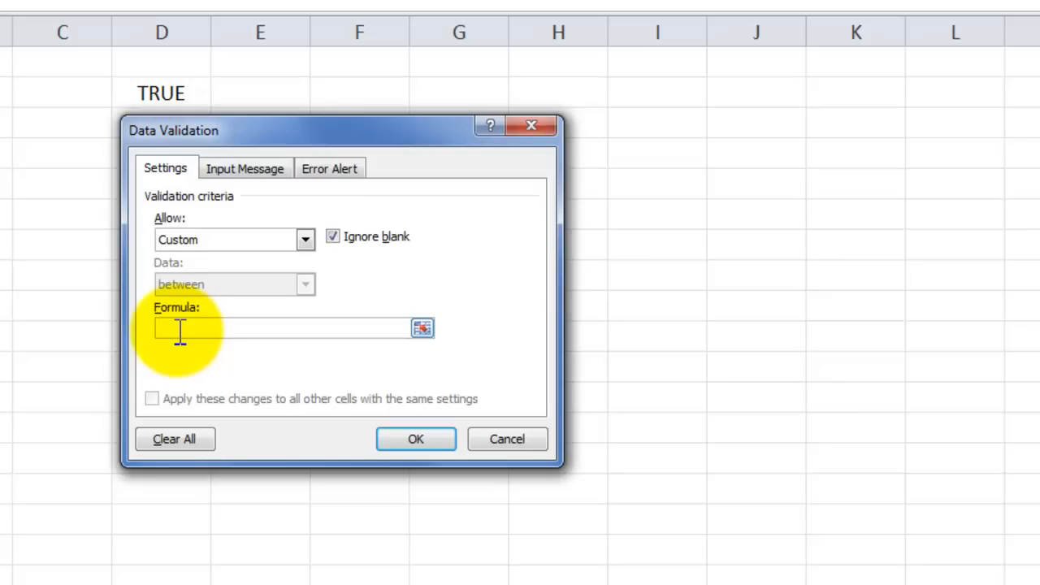
type("=countif(a$2")
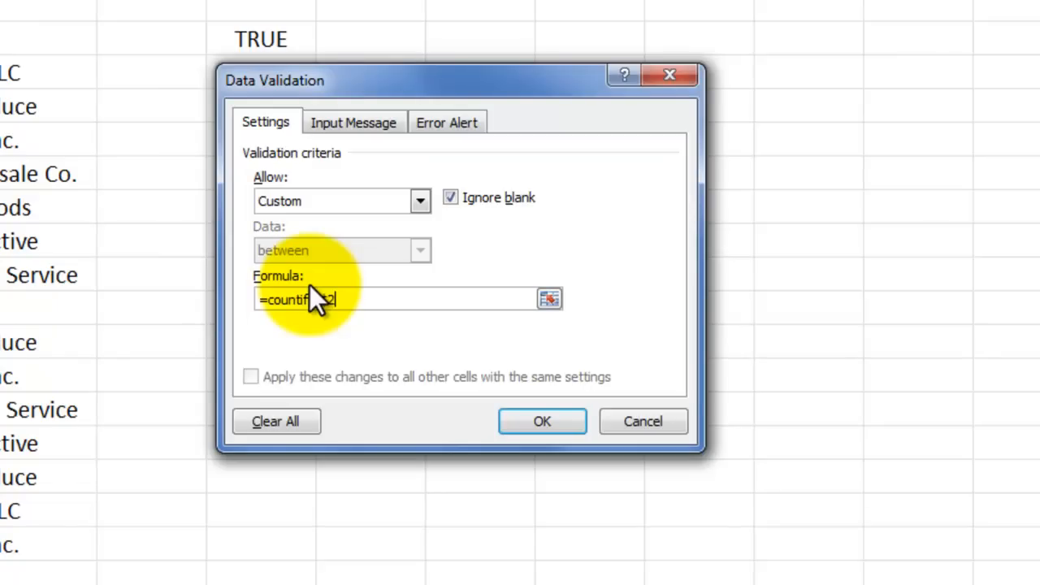
type(":a")
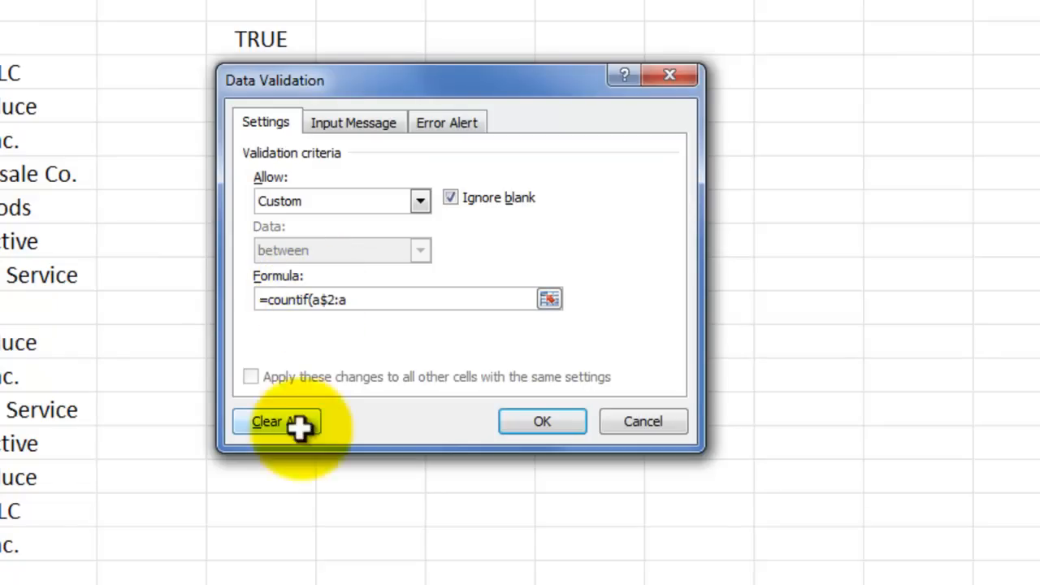
type("26")
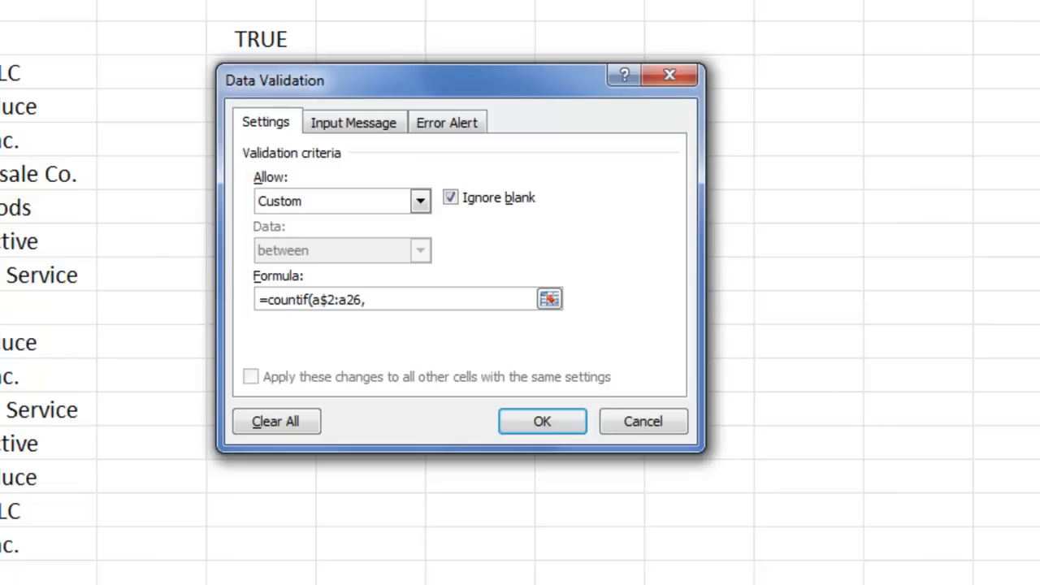
type(",a2)=1")
- Set the validation's input message to "Enter a Unique Invoice #"
left_click(327, 121)
left_click(273, 285)
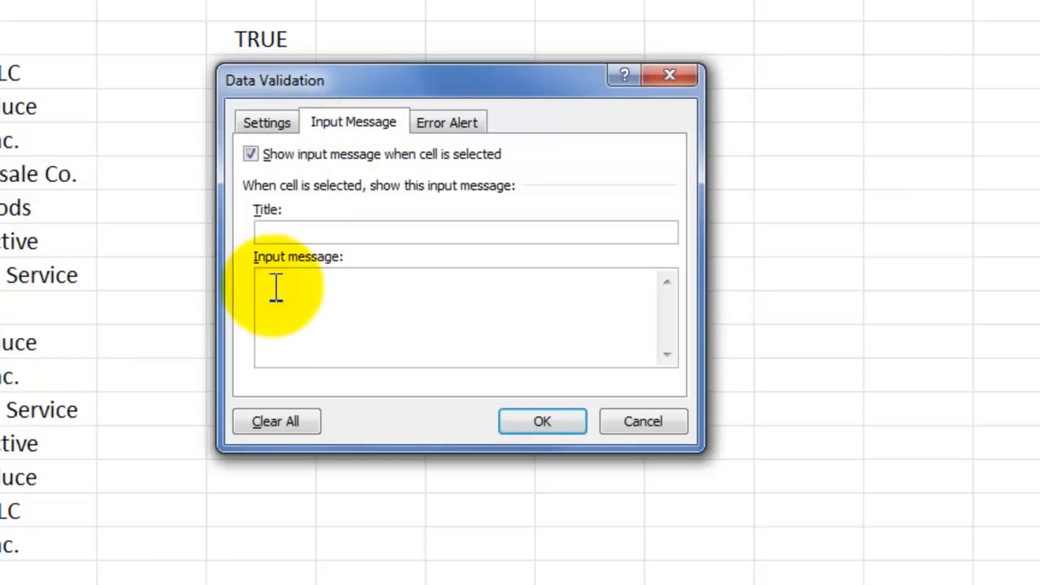
type("Enter a Unique Invoi")
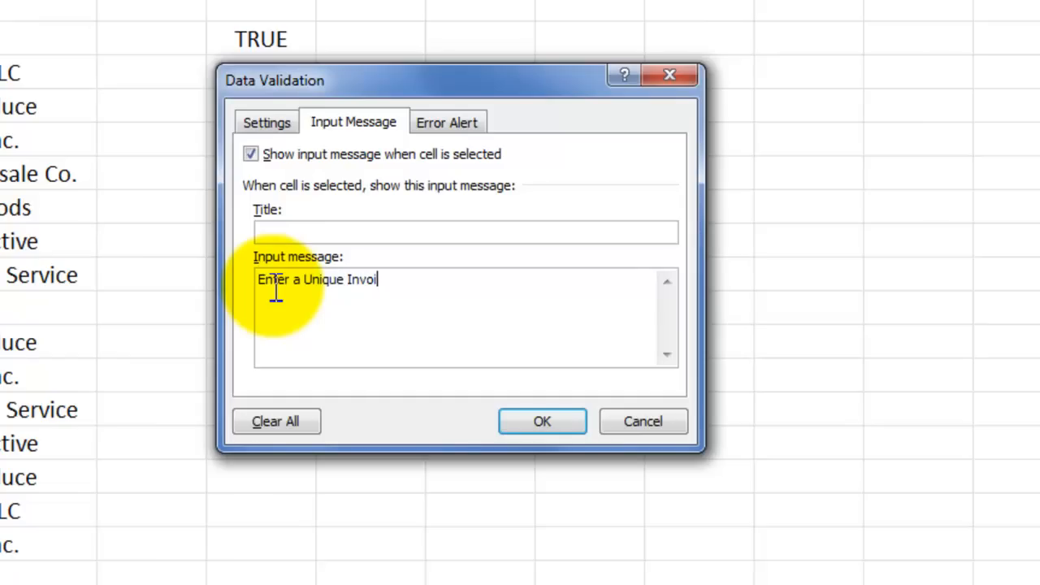
type("ce #")
- Set the error alert style of the invoice number validation to Stop
left_click(455, 121)
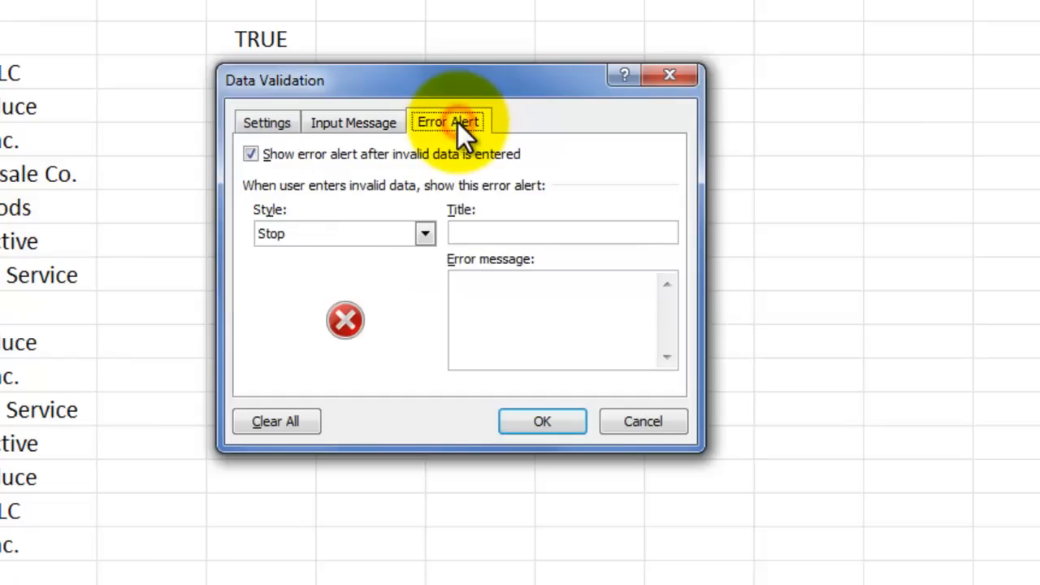
left_click(425, 233)
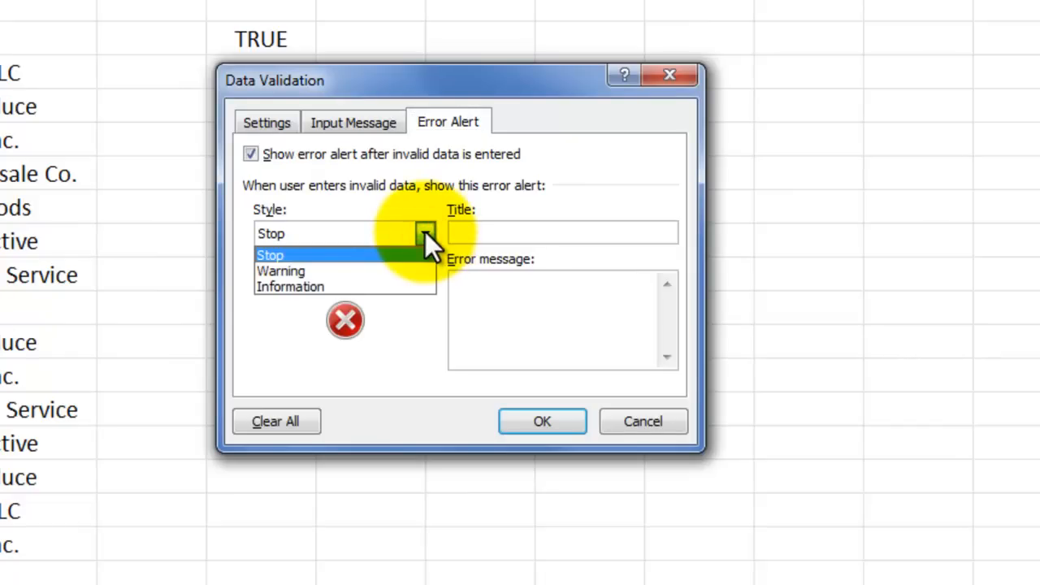
left_click(384, 258)
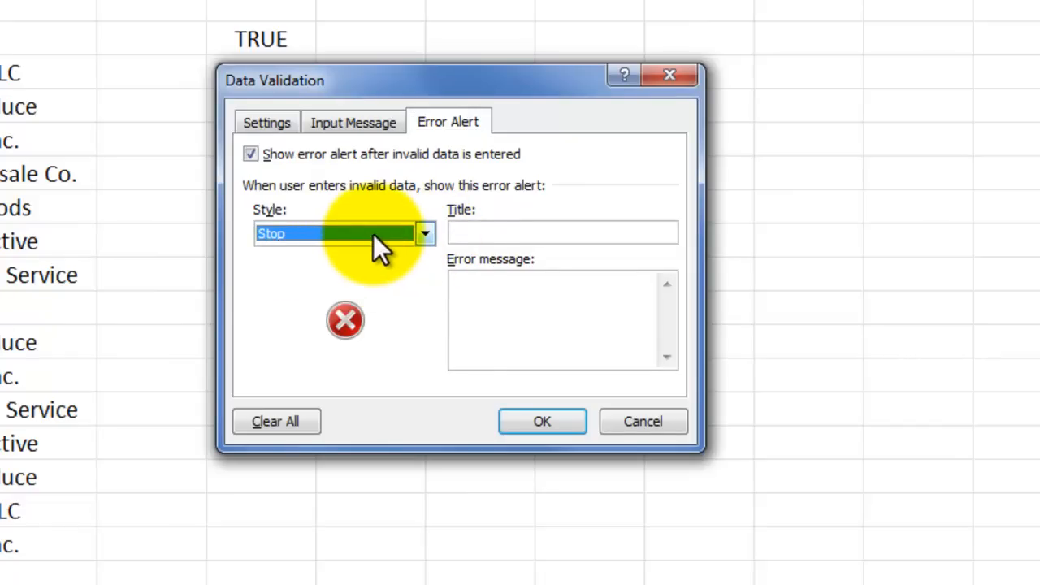
- Set the alert's error message to "Duplicate - Enter a unique Value" and apply the validation
left_click(458, 278)
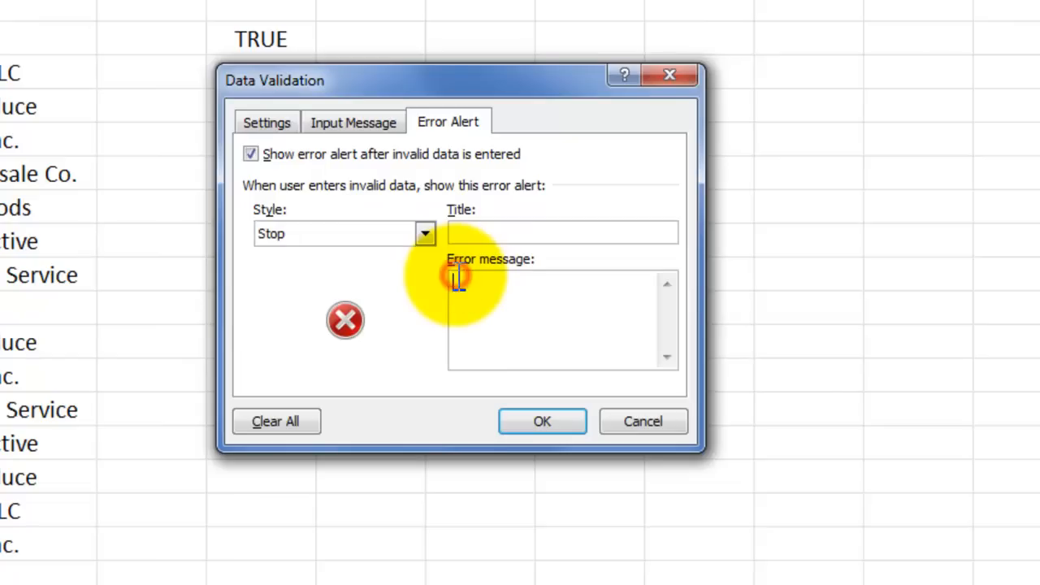
type("Duplicate - Enter a ")
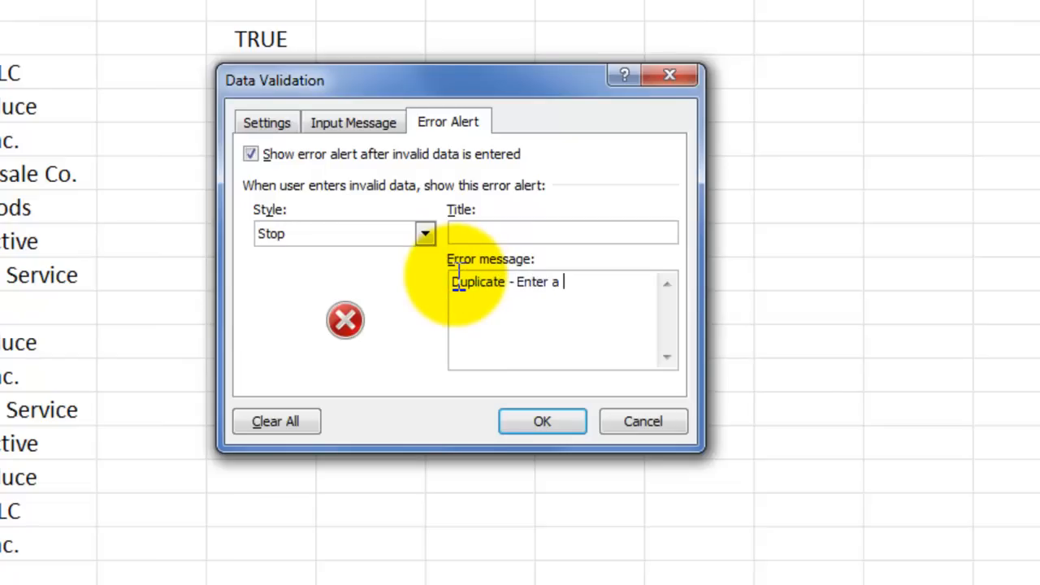
type("Qunique Value")
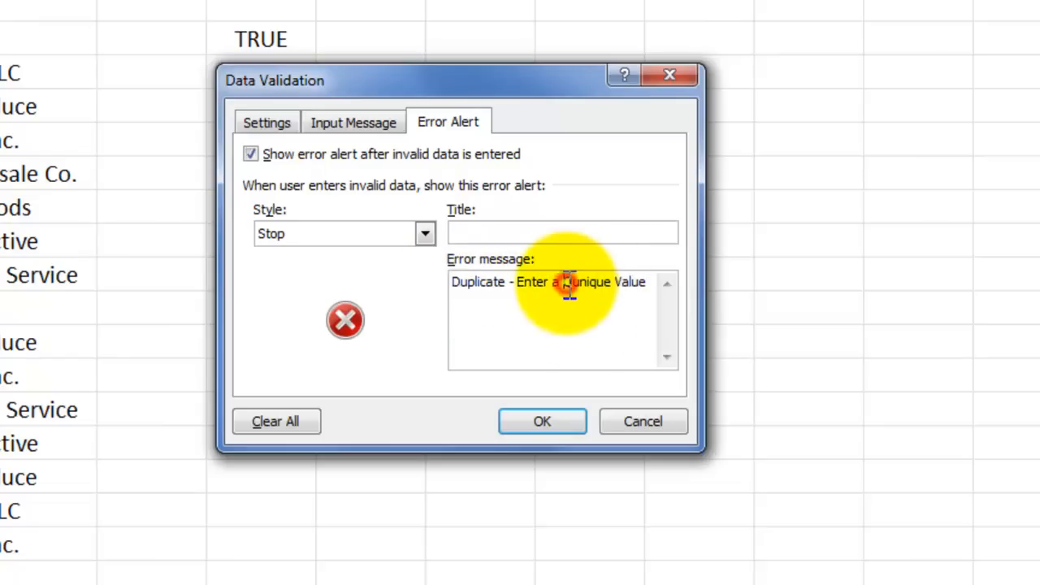
key("Delete")
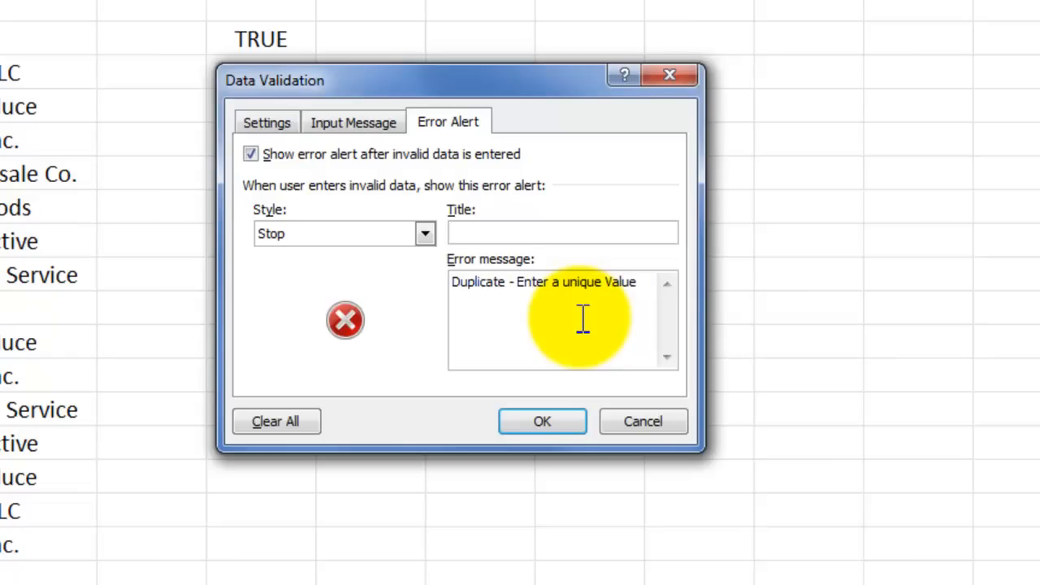
left_click(554, 420)
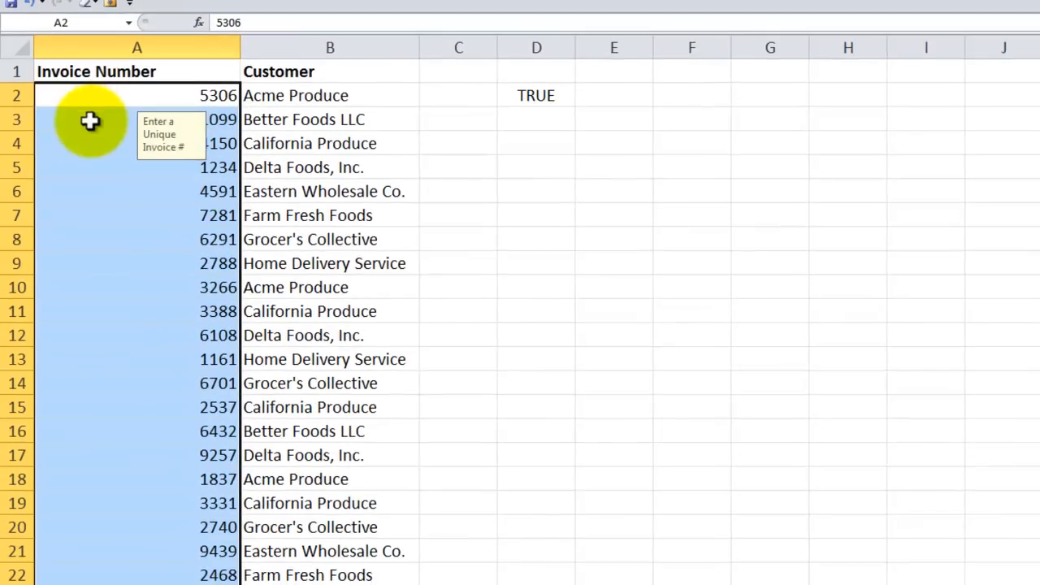
- Select the invoice cells A3 to A6 one after another to check their input message
left_click(89, 121)
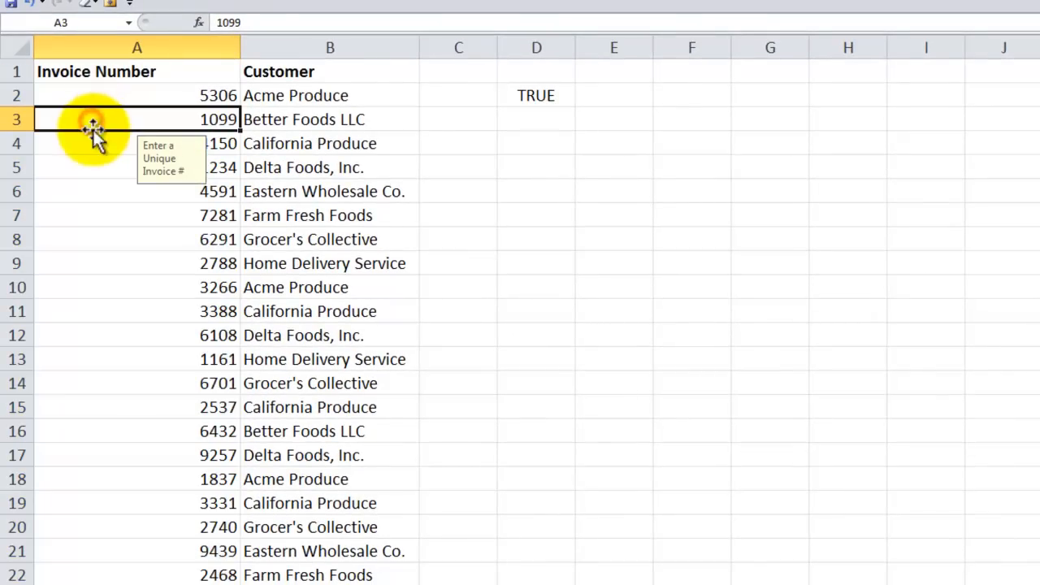
left_click(93, 144)
left_click(91, 166)
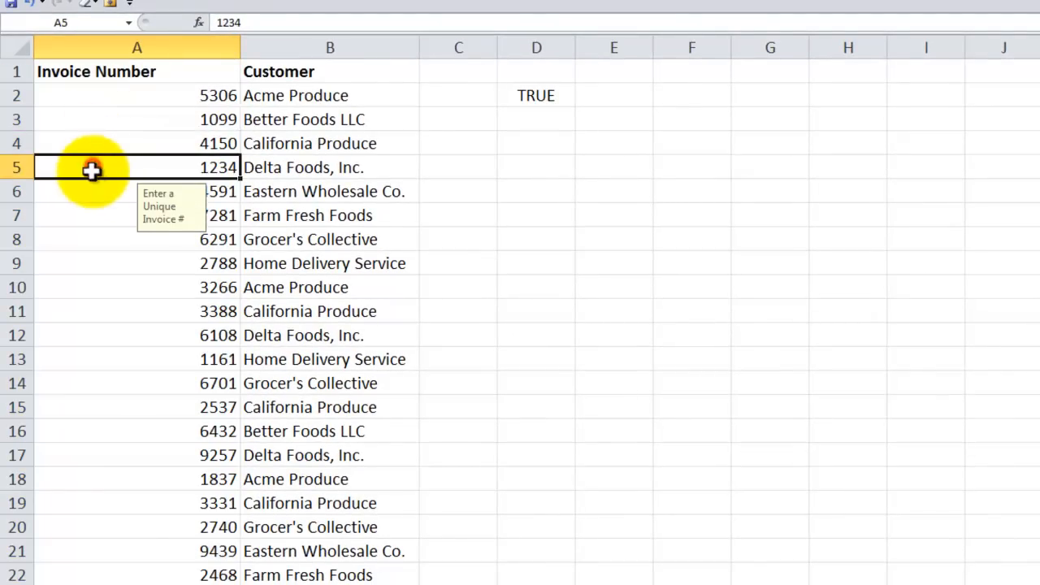
left_click(93, 190)
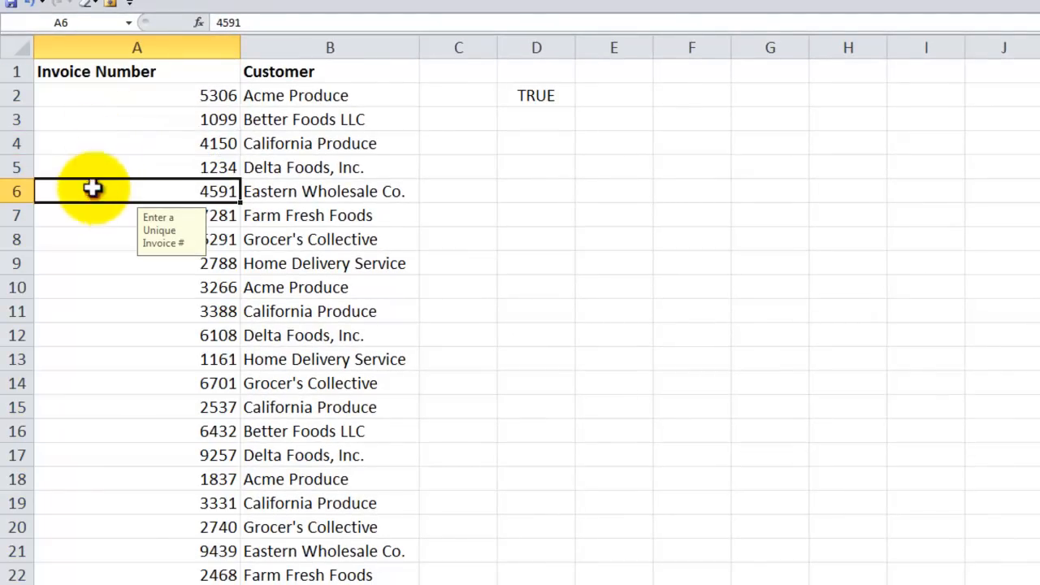
- Try to enter the invoice number from A2 in A3 as a duplicate, and cancel the entry
left_click(119, 123)
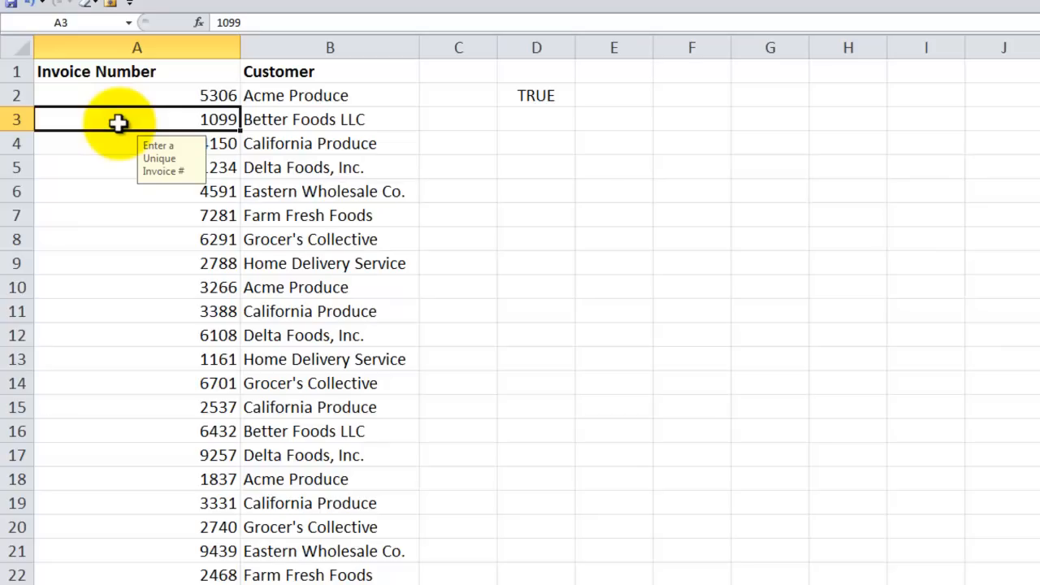
type("5306")
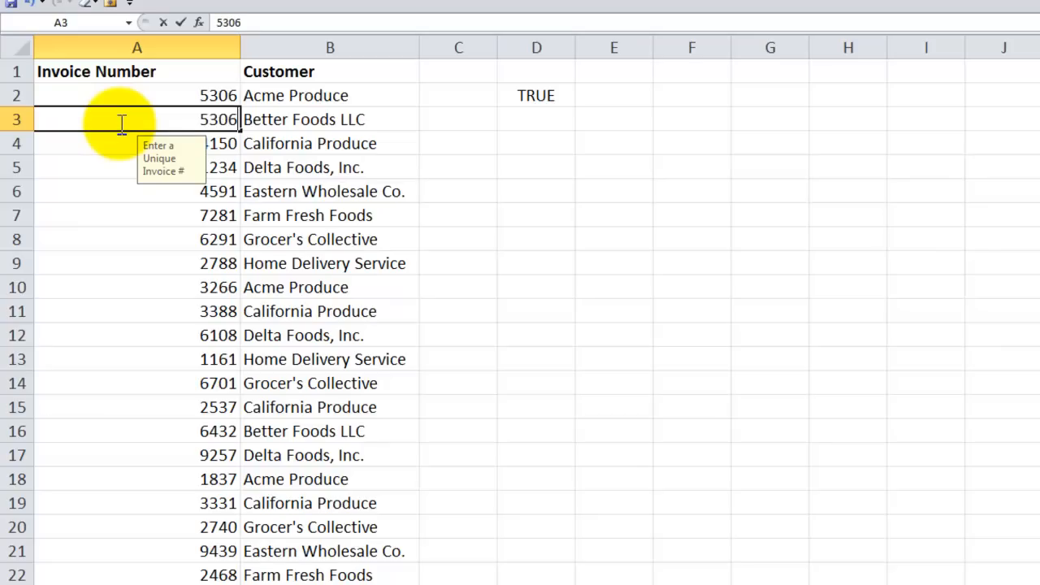
key("Return")
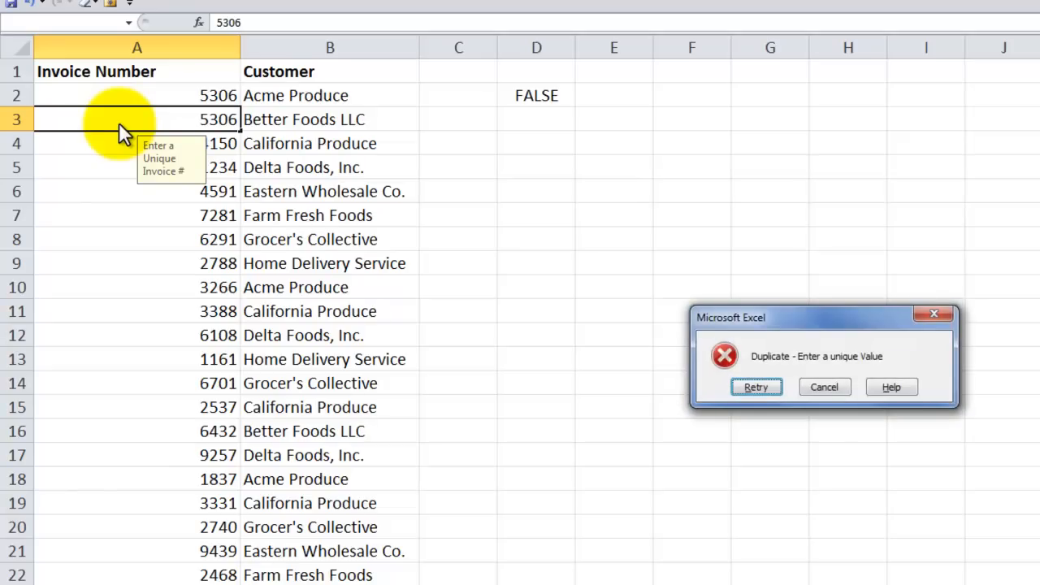
left_click_drag(784, 316, 504, 182)
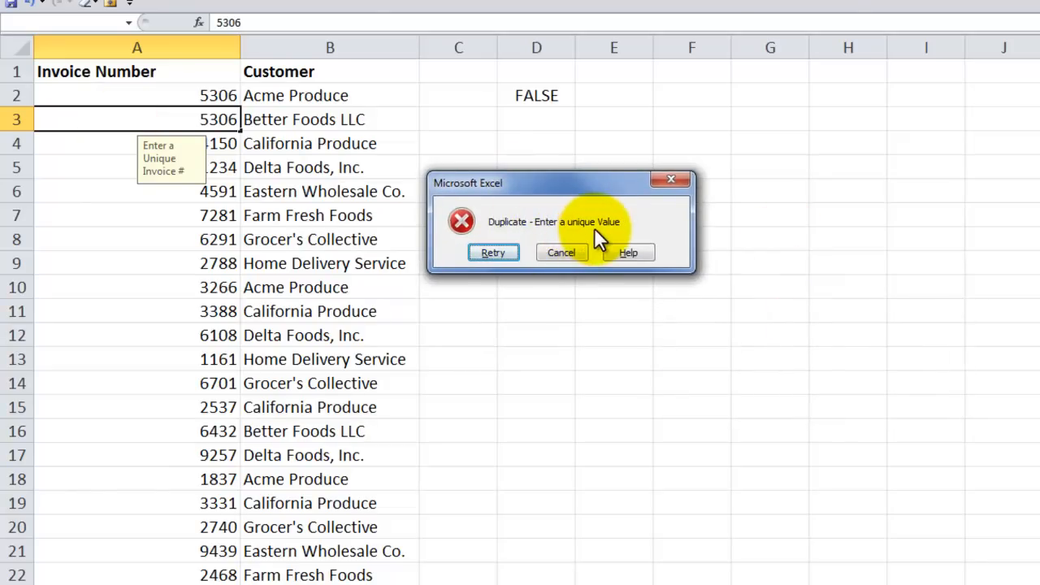
left_click(565, 252)
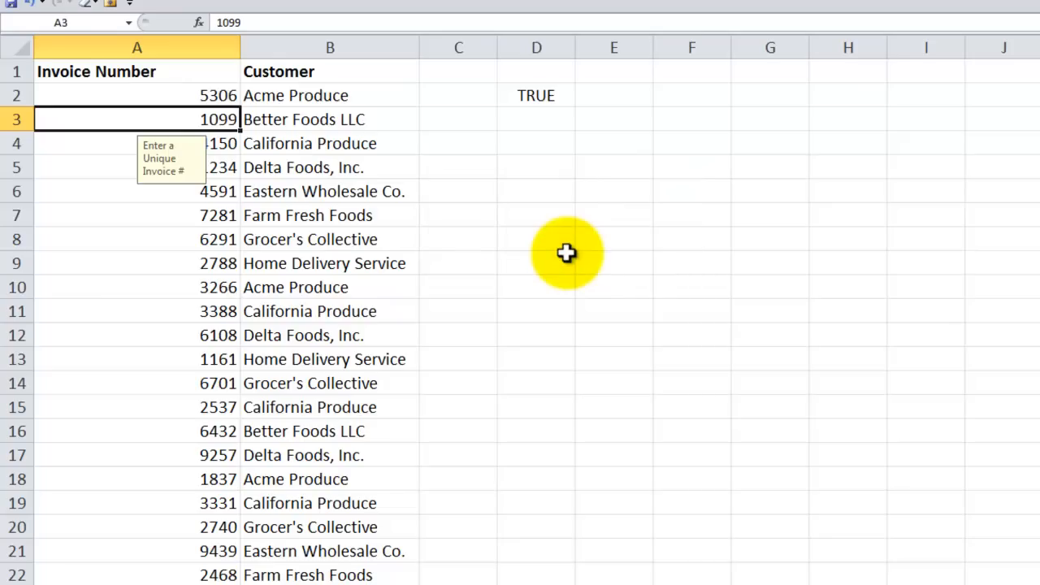
- Test the rule by entering the unique value 9999 in A3, and undo the entry
type("9999")
key("Return")
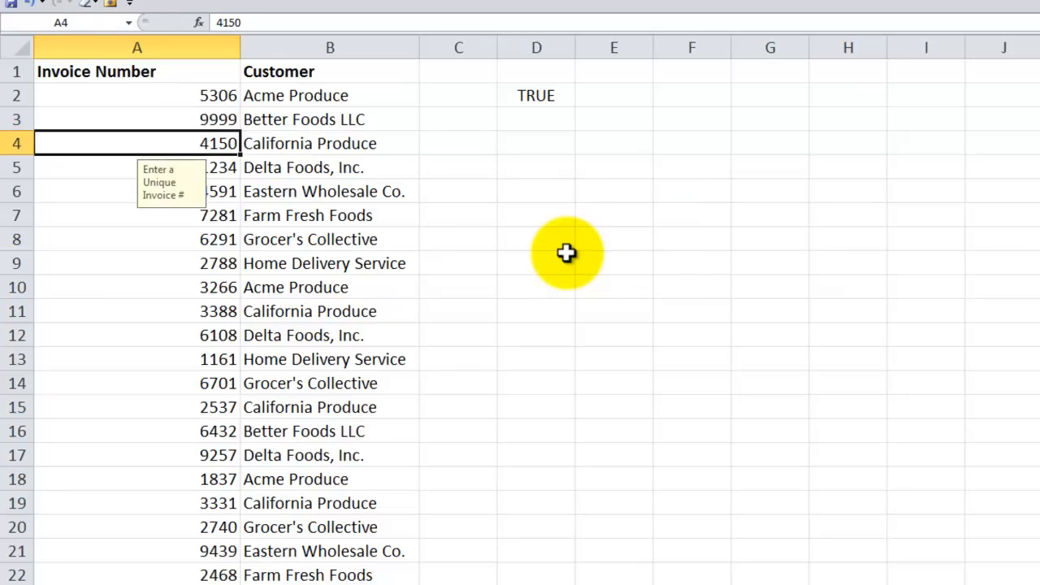
key("Up")
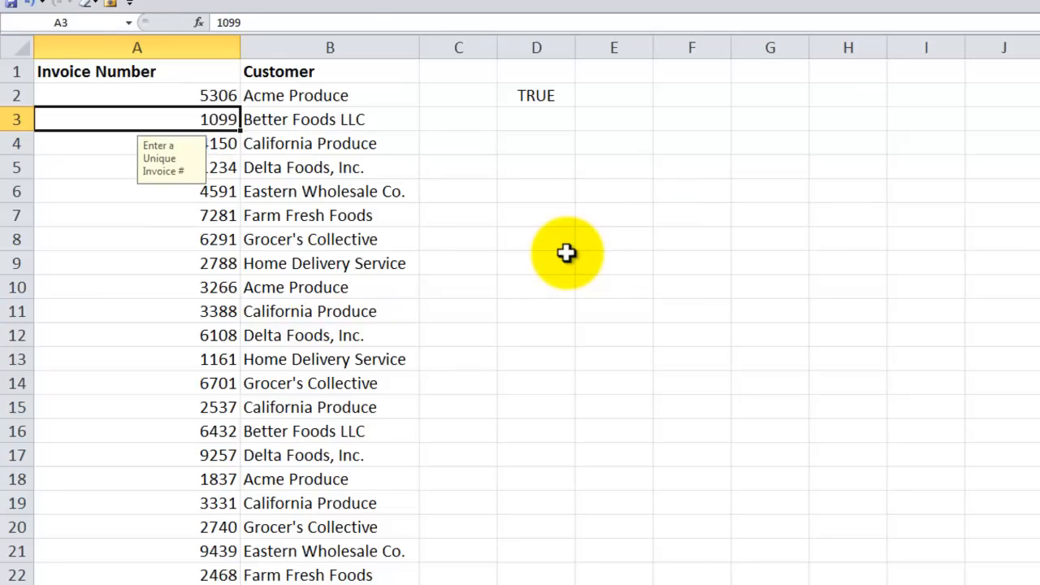
key("ctrl+z")
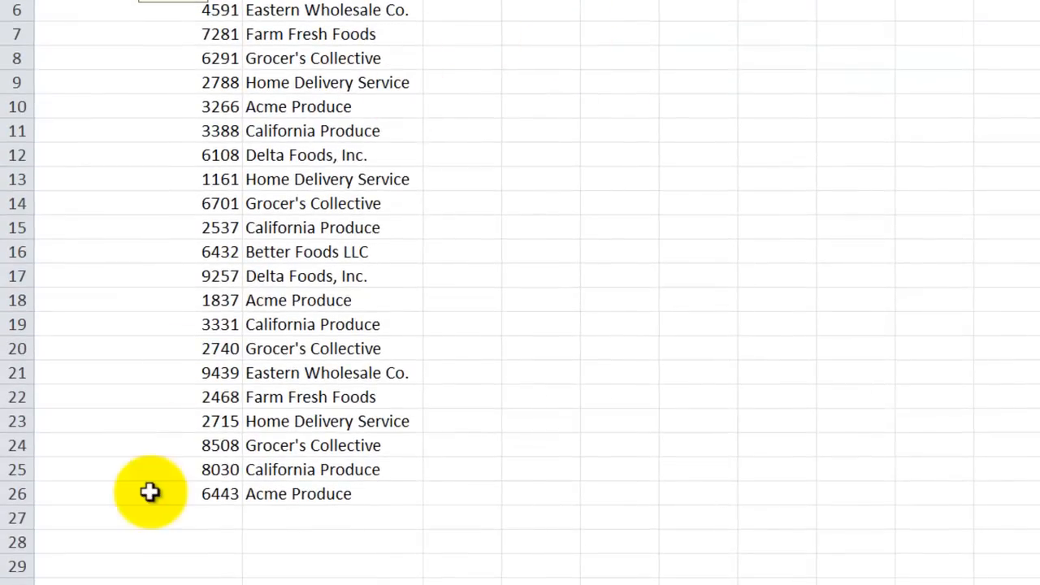
- Compare the last invoice cell A26 with the empty cell A27 to check where the validation ends
left_click(151, 492)
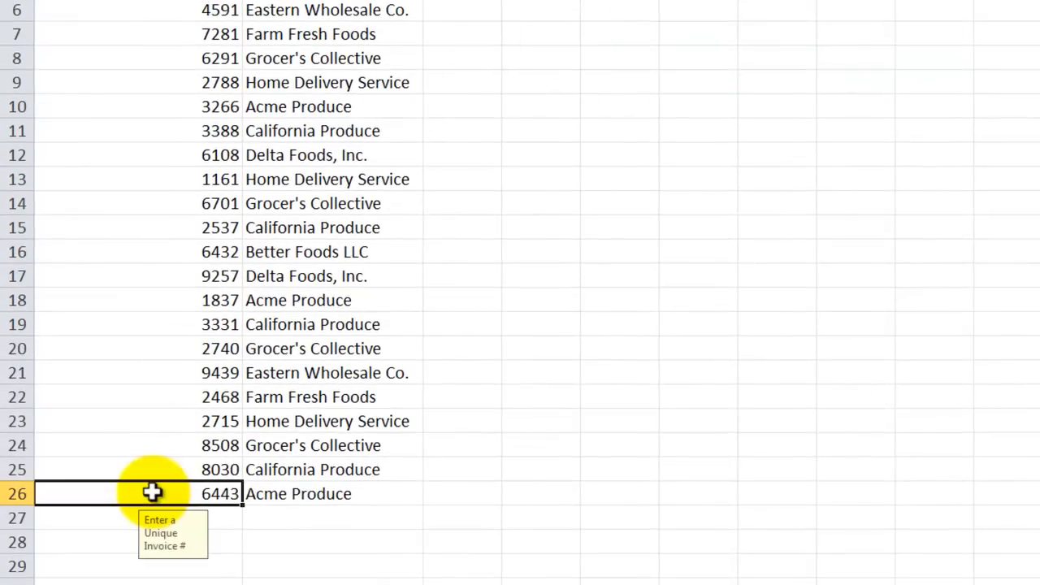
left_click(120, 517)
left_click(127, 494)
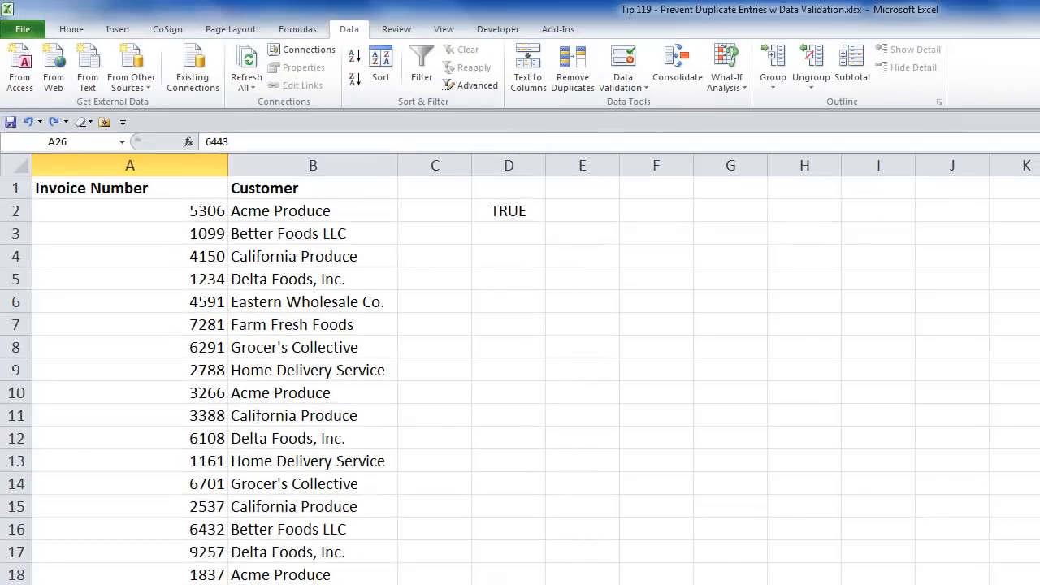
- Select all cells on the sheet that contain data validation, starting from A2
left_click(187, 212)
left_click(65, 29)
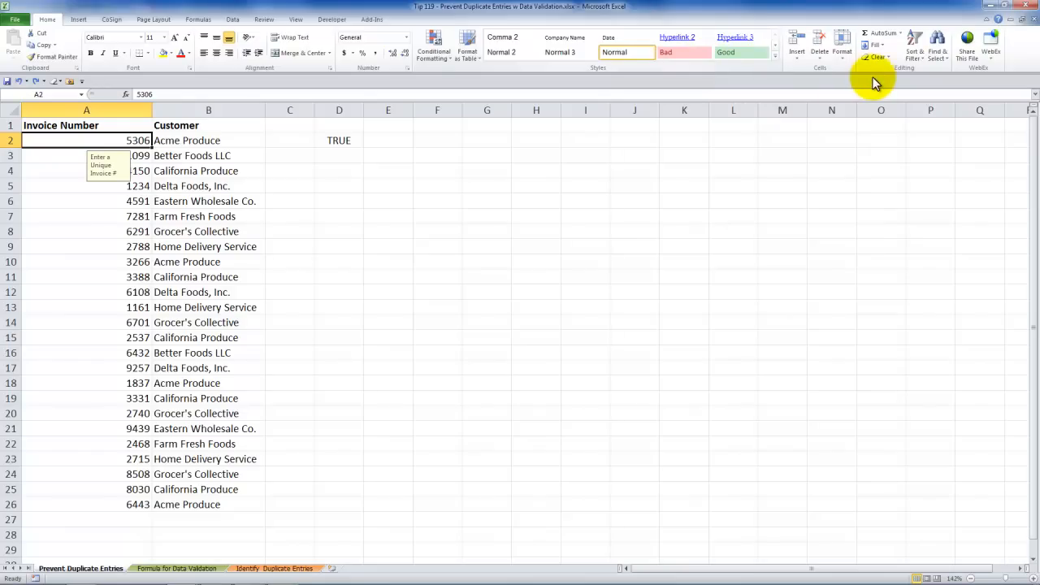
left_click(947, 59)
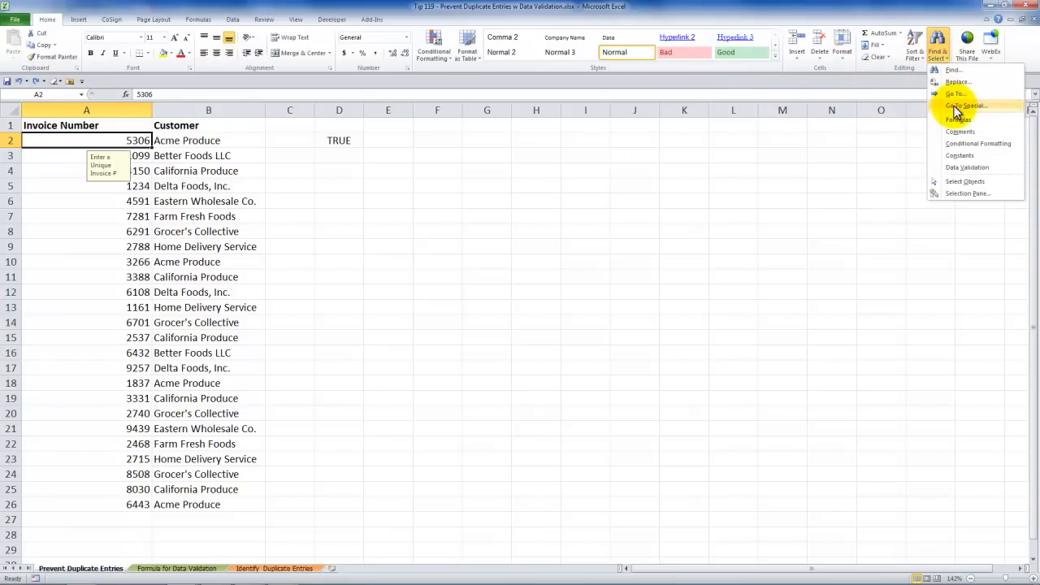
left_click(959, 169)
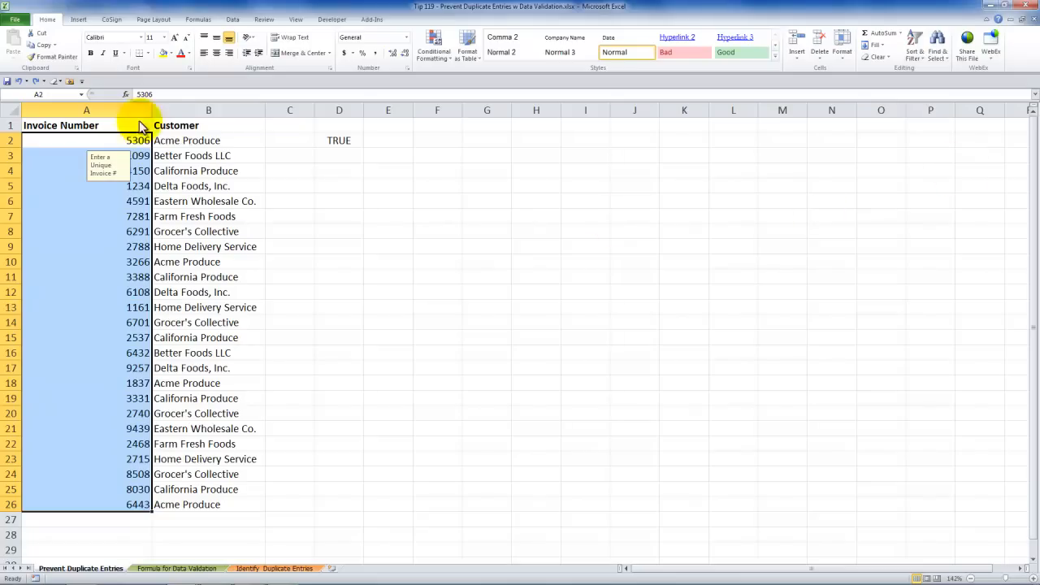
- Copy the selected cells A2:A26 and paste only their validation into A27:A29
right_click(93, 143)
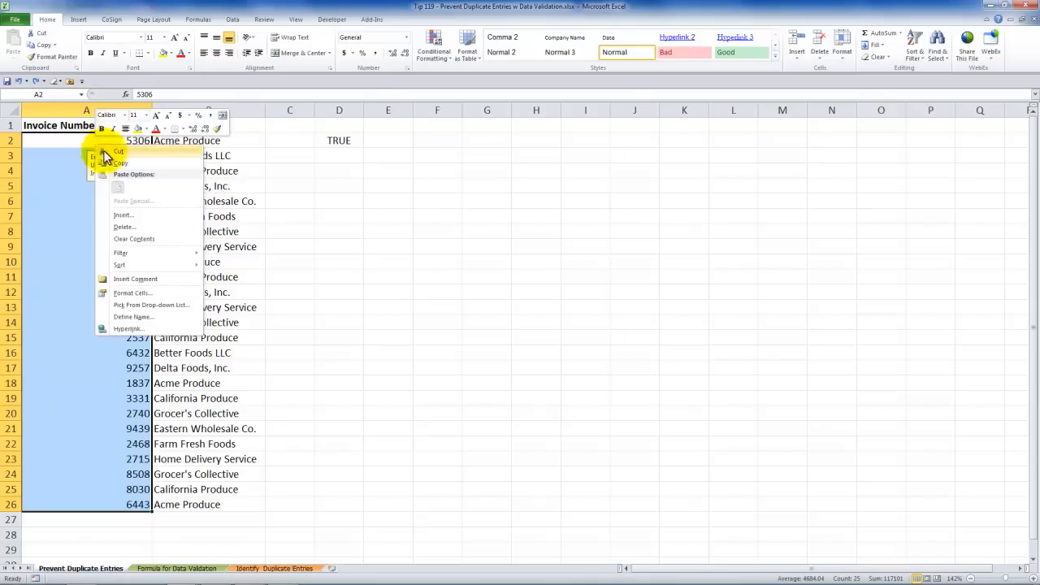
left_click(125, 166)
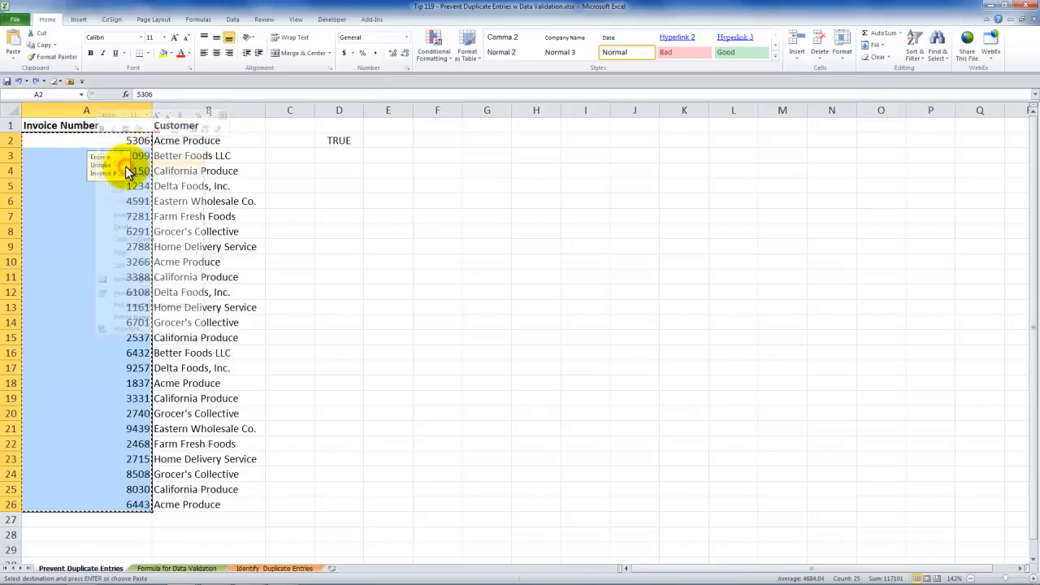
left_click(82, 520)
left_click_drag(82, 531, 83, 543)
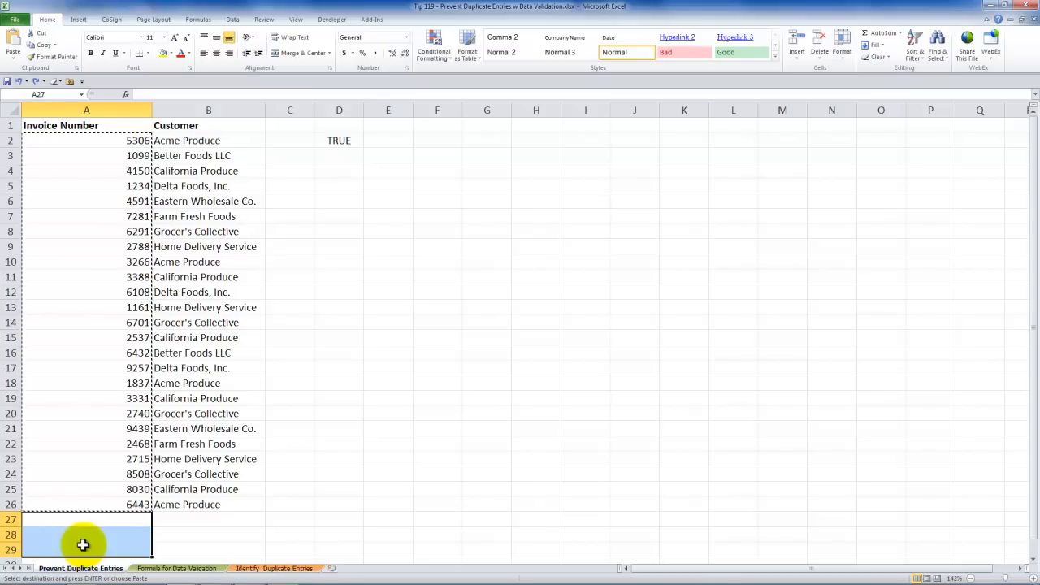
left_click(13, 60)
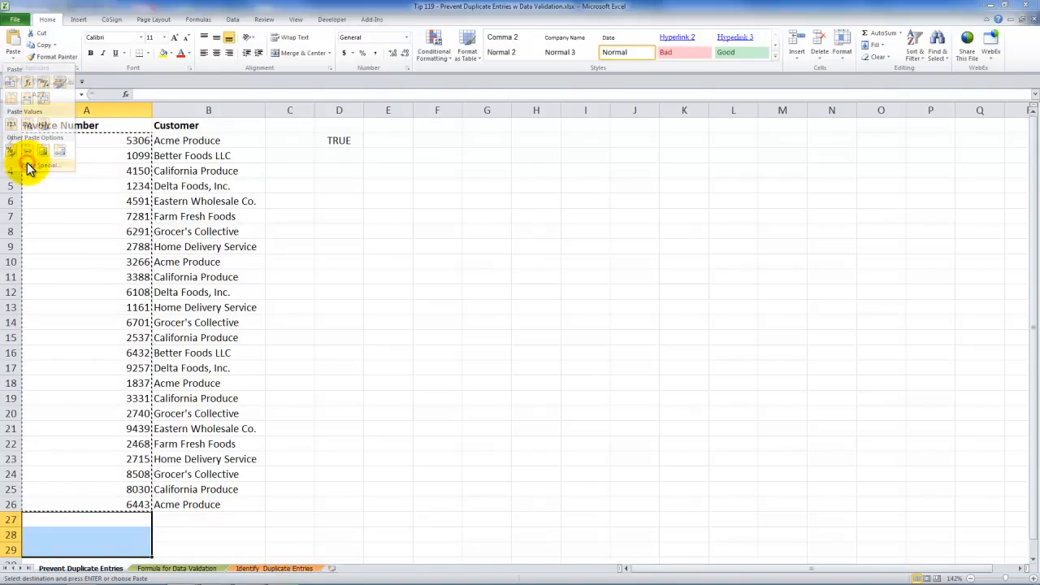
left_click(27, 167)
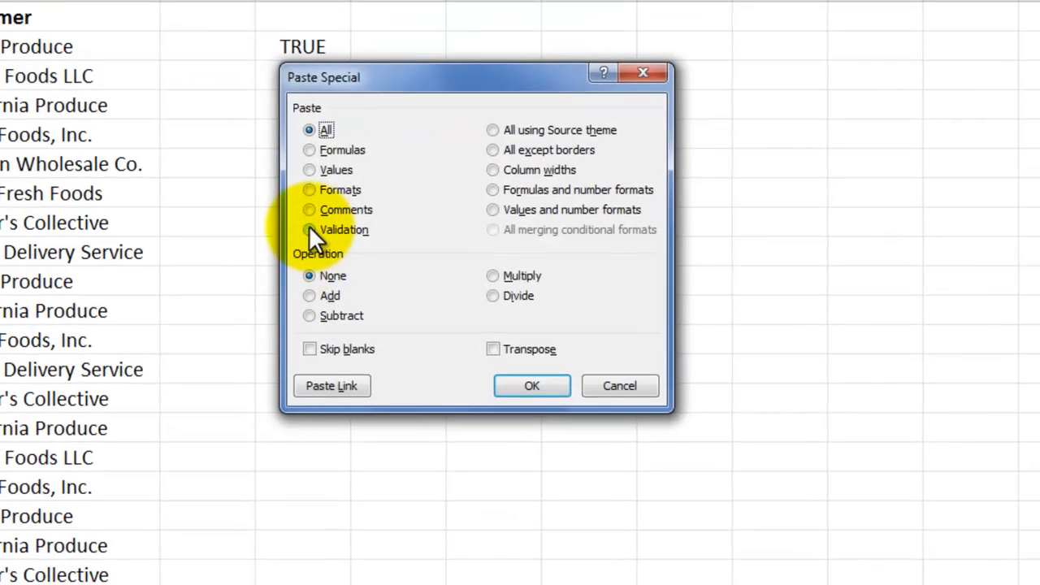
left_click(309, 228)
left_click(526, 388)
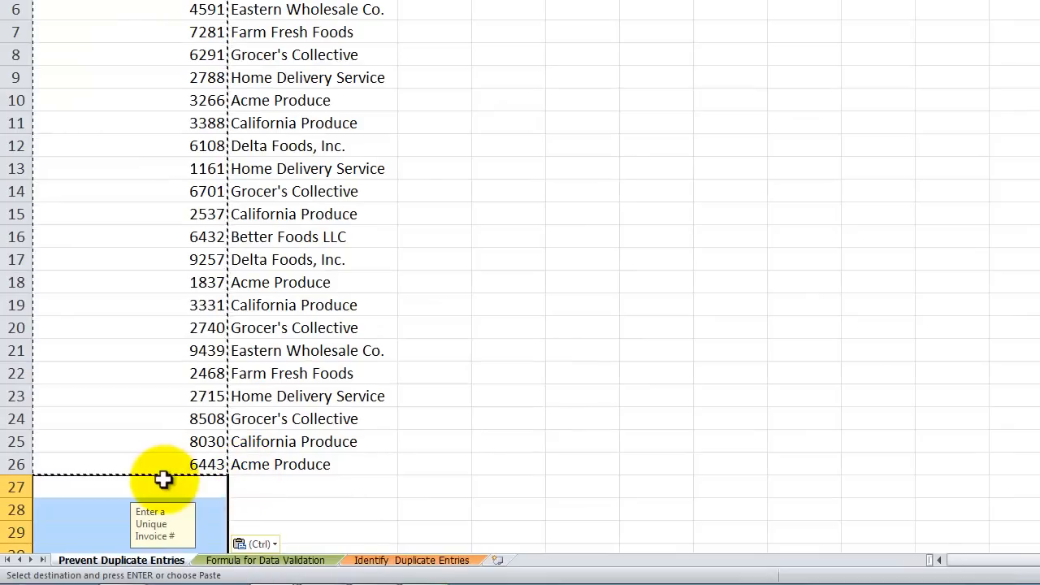
- Check the input message in A27 and A28, and try to enter the duplicate invoice number 6443 in A27
left_click(163, 479)
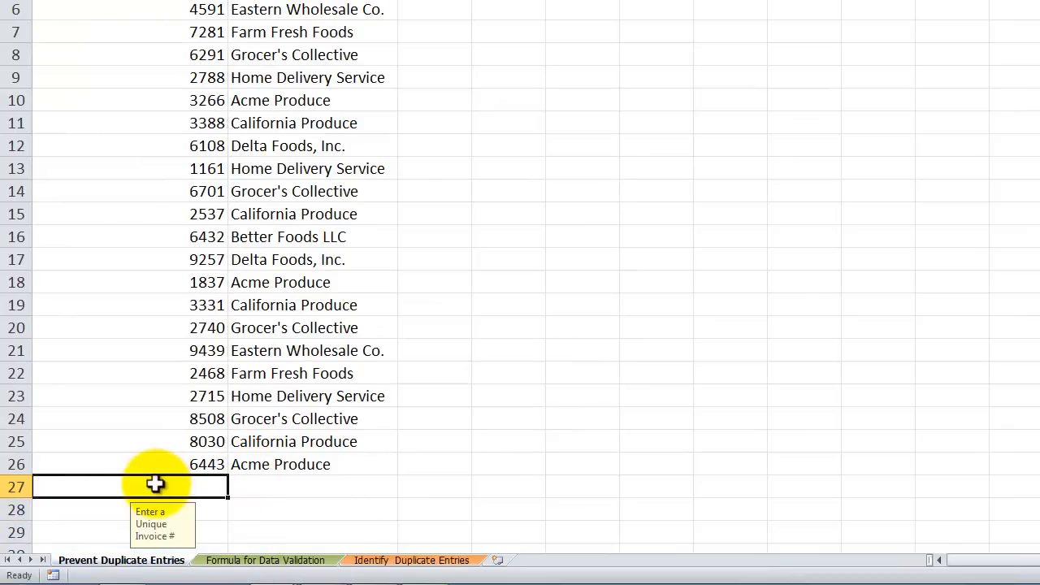
left_click(92, 507)
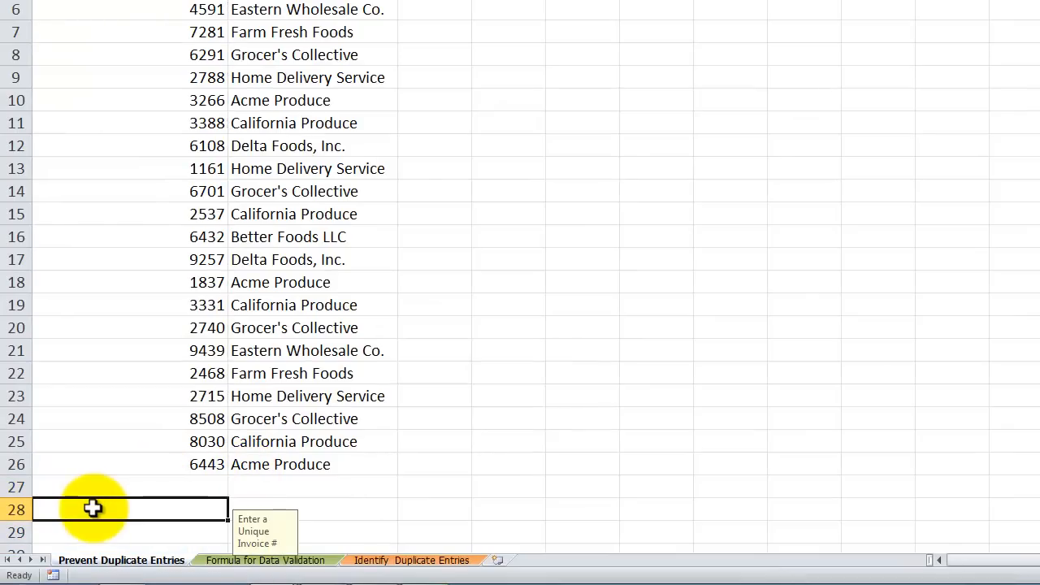
left_click(134, 487)
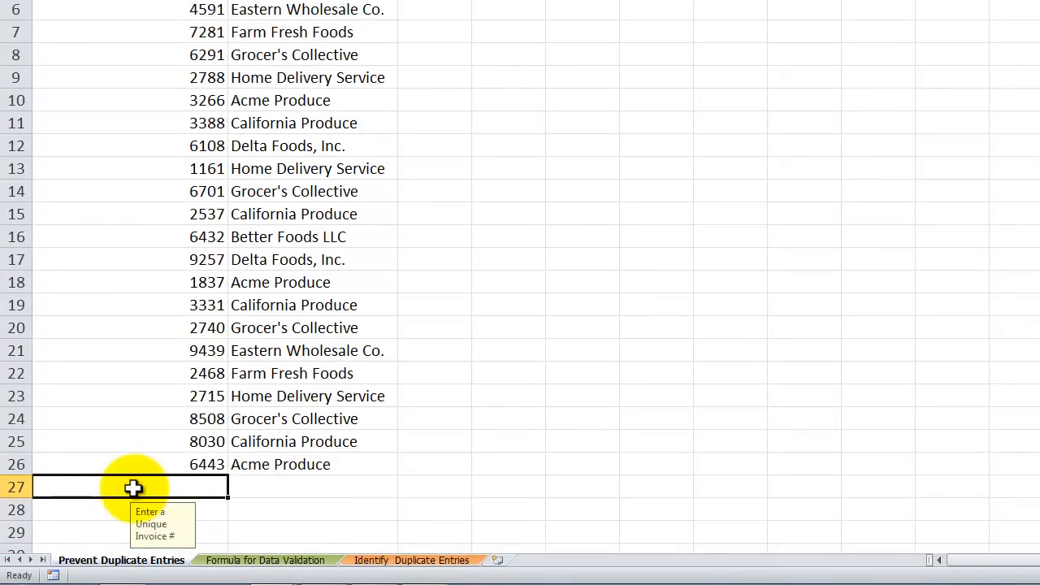
type("6")
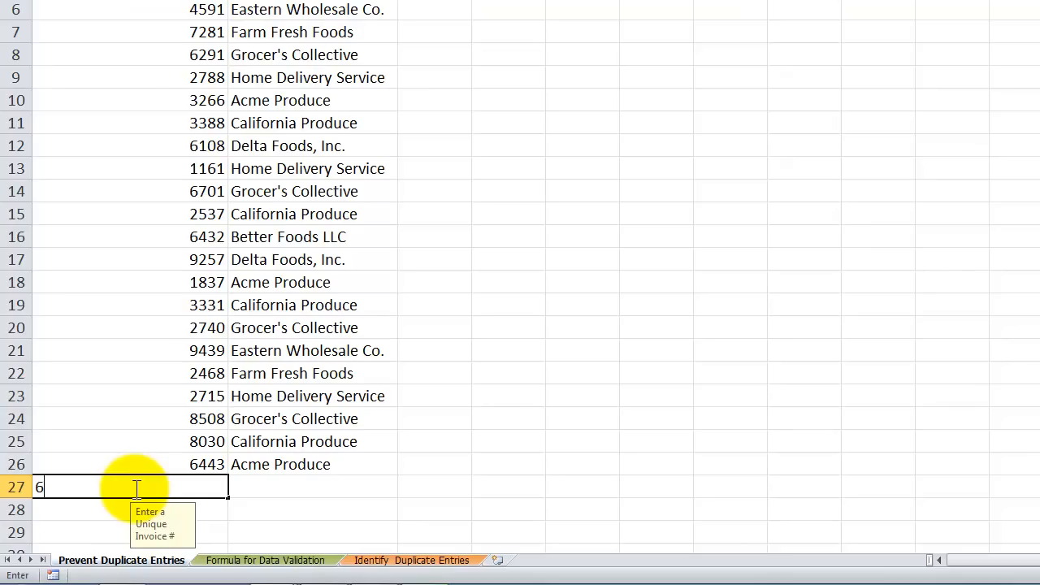
type("443")
key("Return")
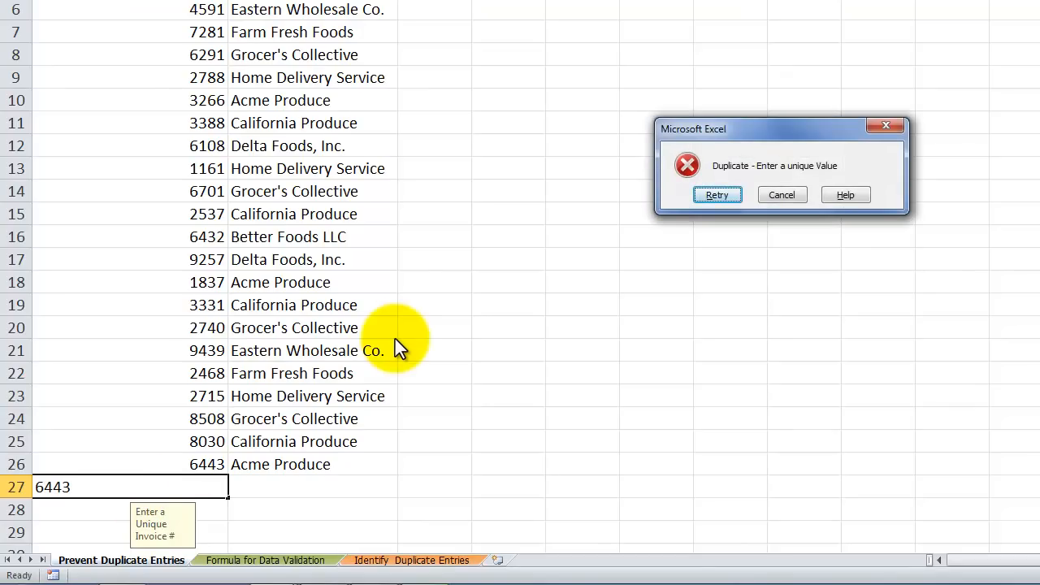
key("Escape")
- Enter the unique invoice number 9999 in A27 and reselect the cell
type("9999")
key("Tab")
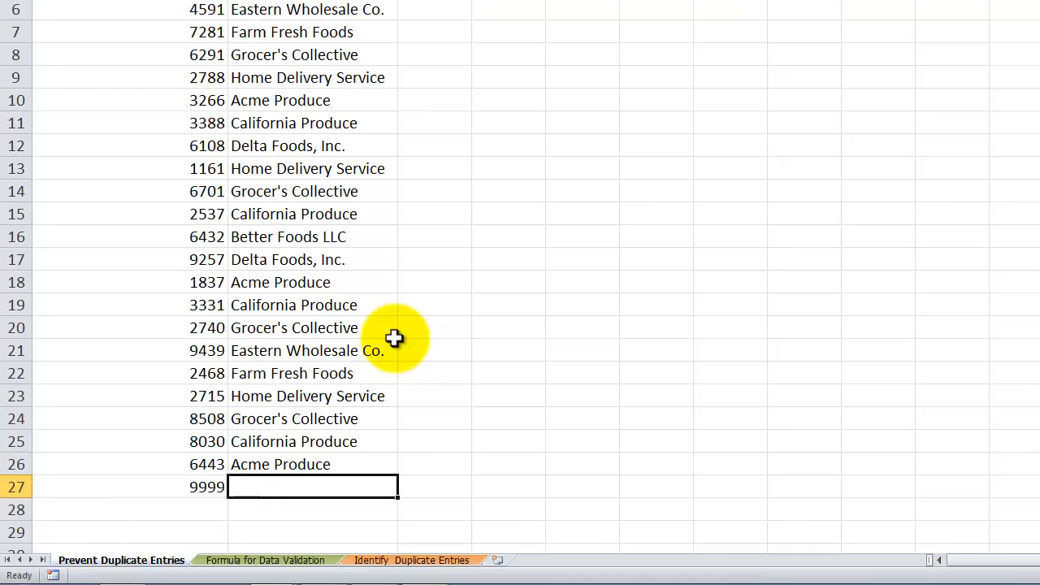
key("shift+Tab")
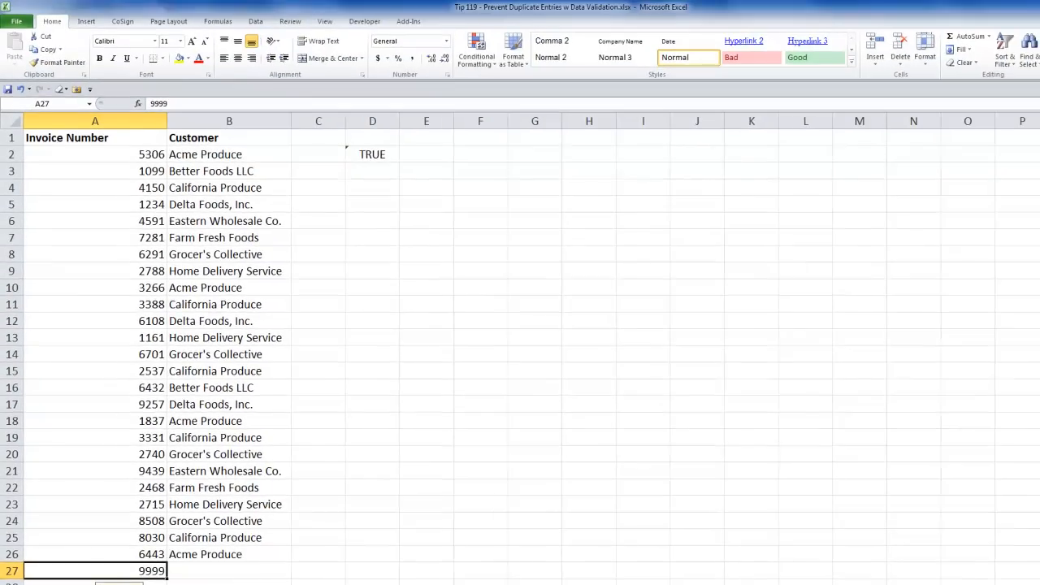
- Switch to the Identify Duplicate Entries sheet and examine the repeated invoice numbers in A2, A3 and A8
left_click(411, 561)
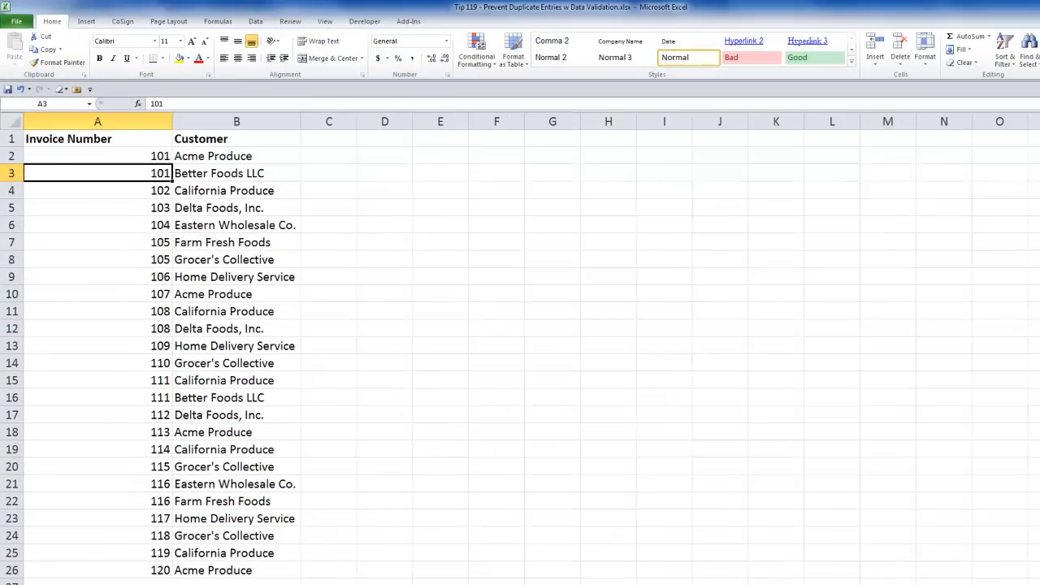
left_click(141, 155)
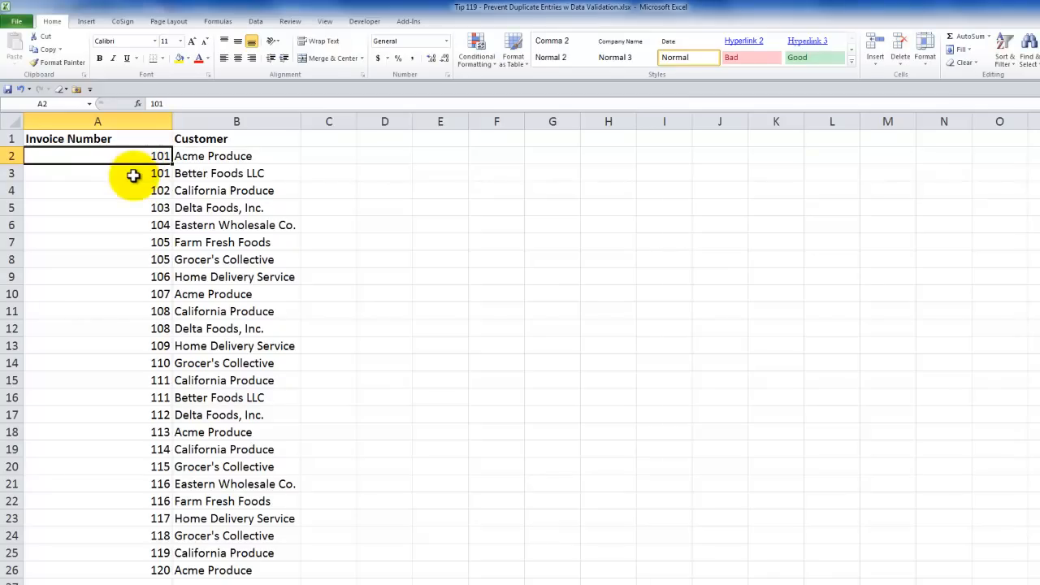
left_click(135, 174)
left_click(132, 259)
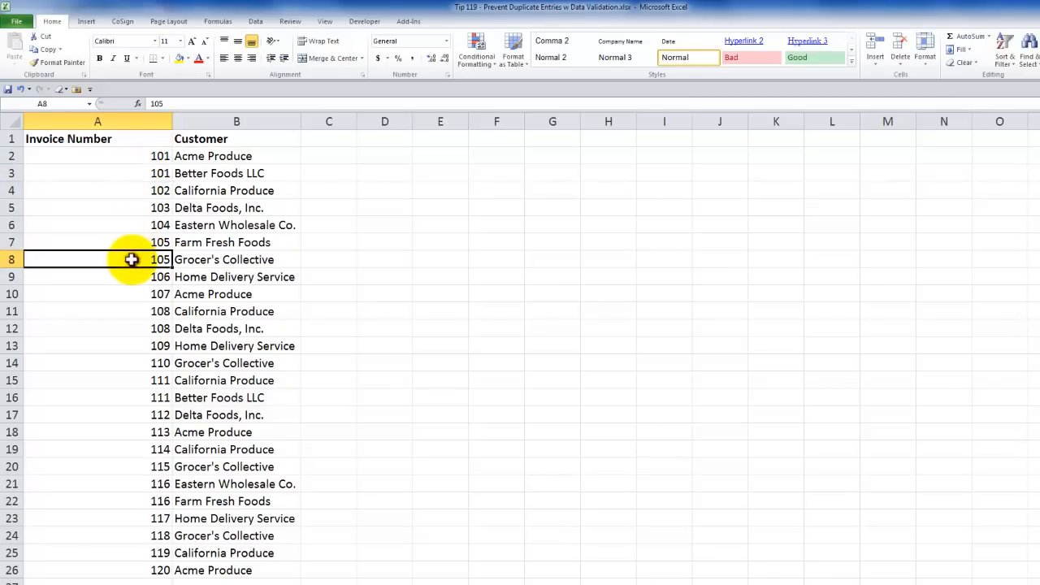
- Start a data validation rule for the invoice numbers in A2:A26 with Custom as the allowed criteria
left_click(126, 157)
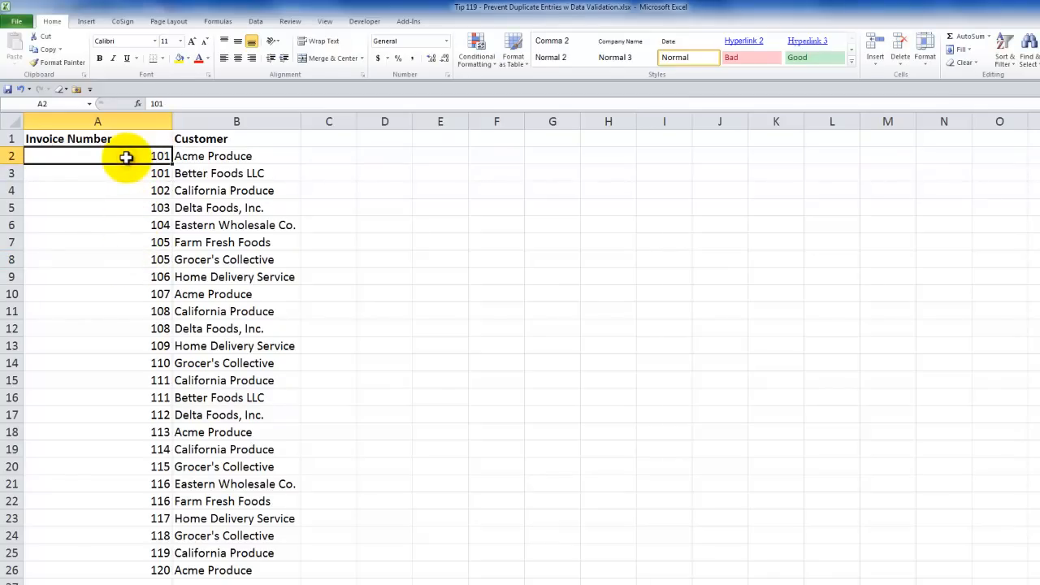
left_click_drag(125, 157, 83, 564)
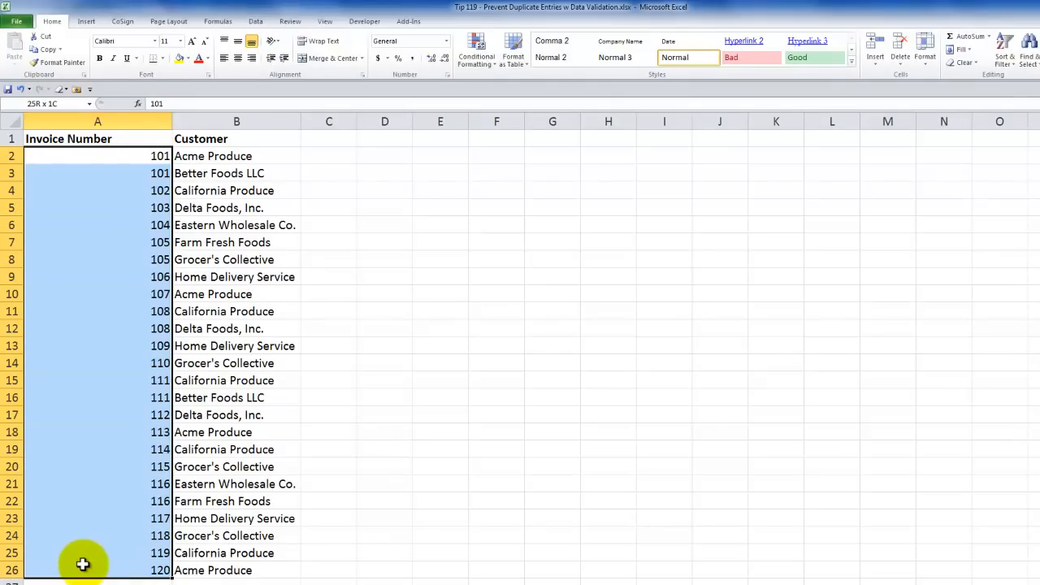
left_click_drag(83, 564, 82, 561)
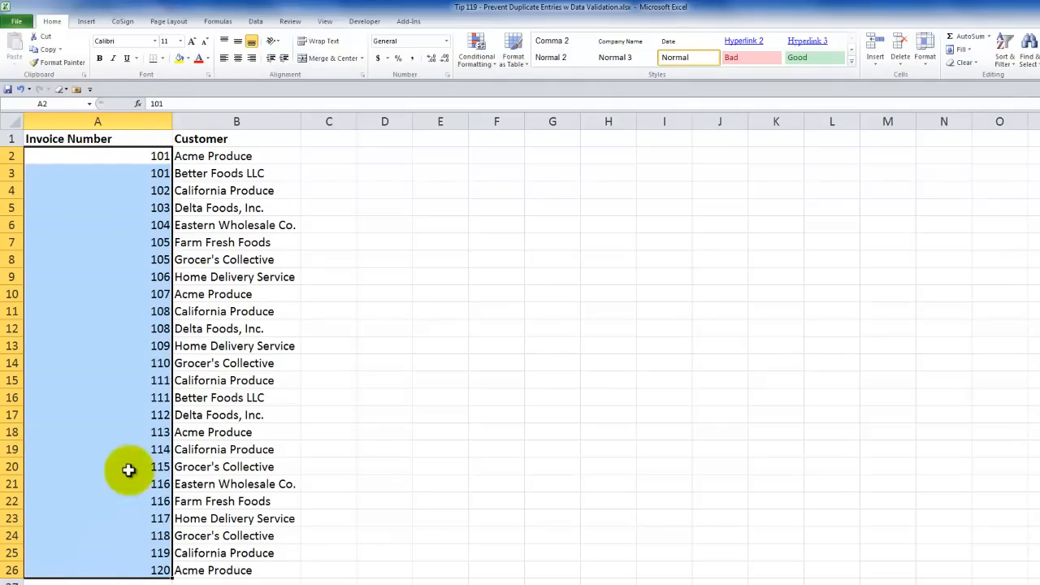
left_click(258, 21)
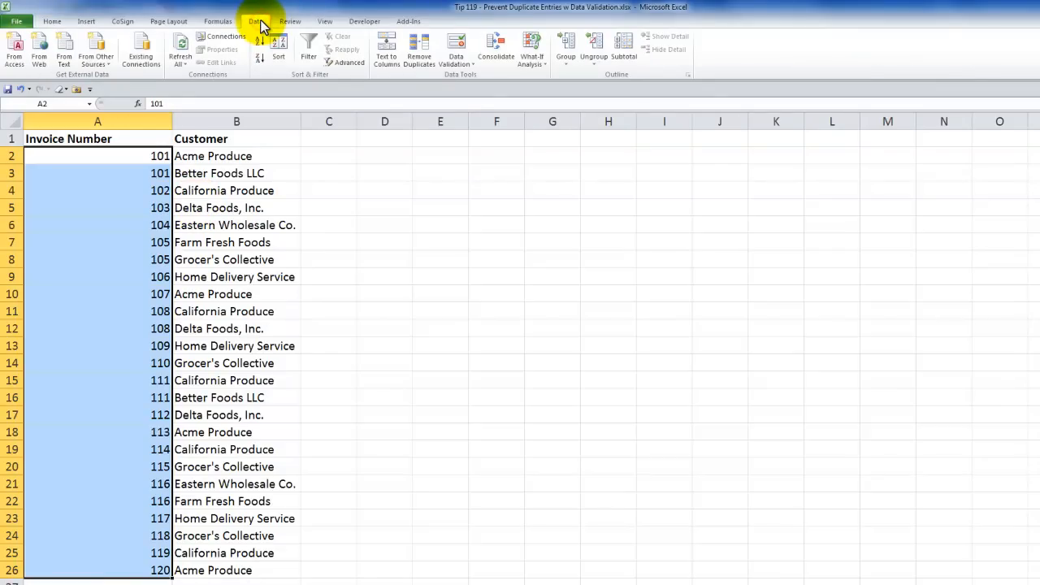
left_click(468, 63)
left_click(475, 77)
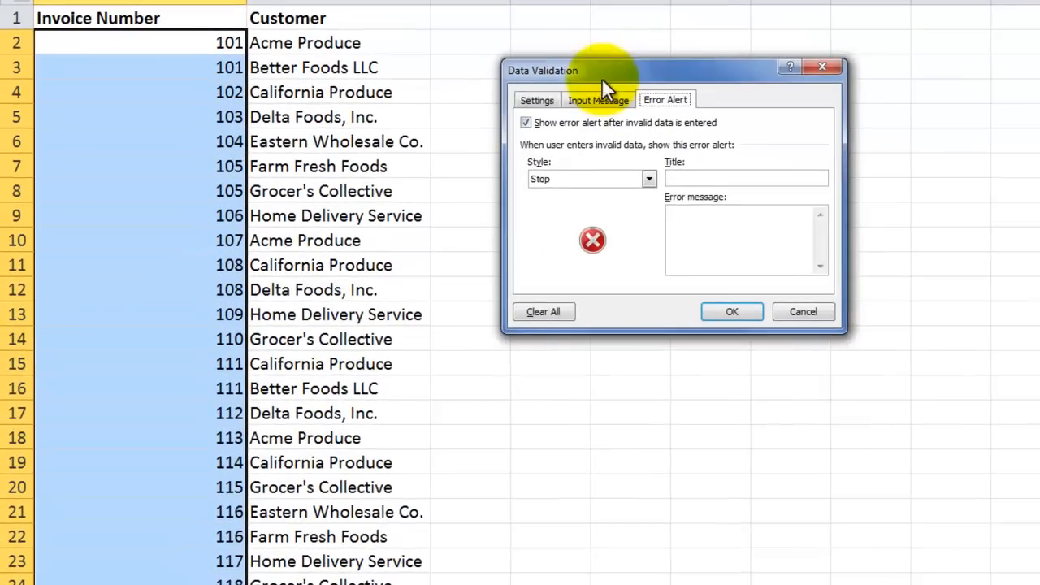
left_click(540, 100)
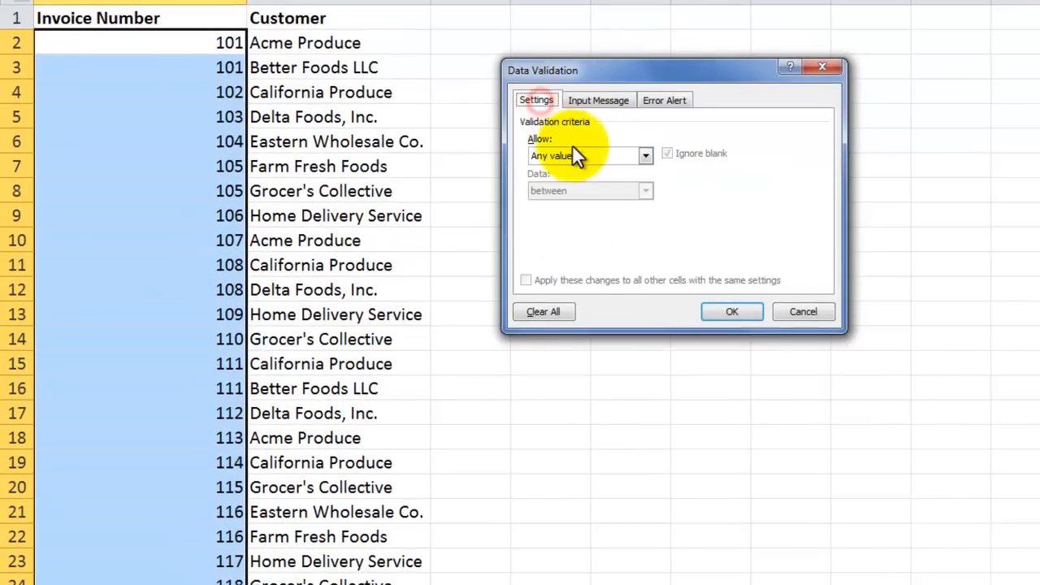
left_click(647, 156)
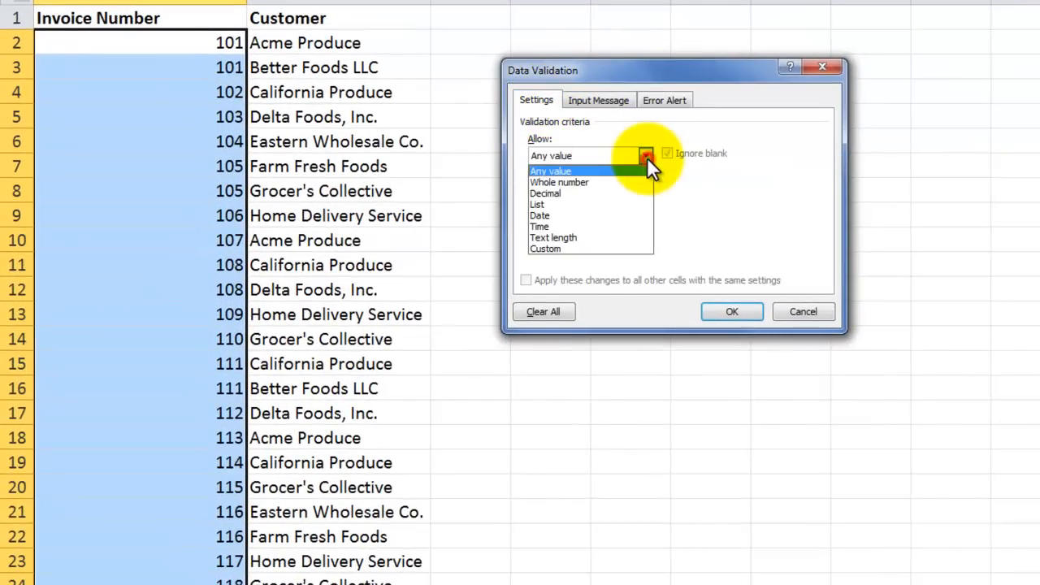
left_click(590, 246)
- Give the custom validation rule the formula =countif(a$2:a26,a2)=1 and apply it
left_click(560, 226)
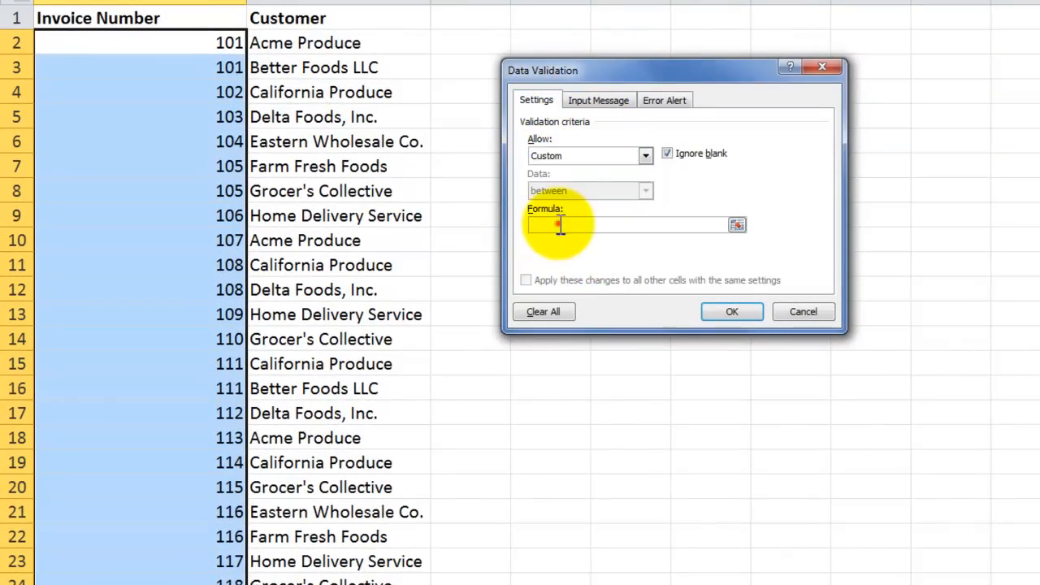
type("=countif(a$2:a26,a2)=1")
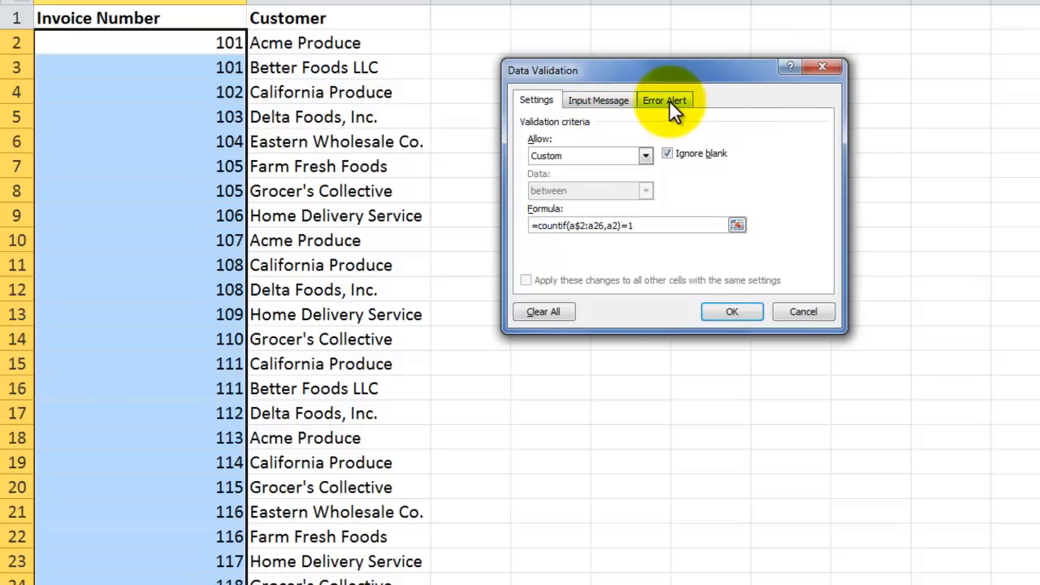
left_click(719, 309)
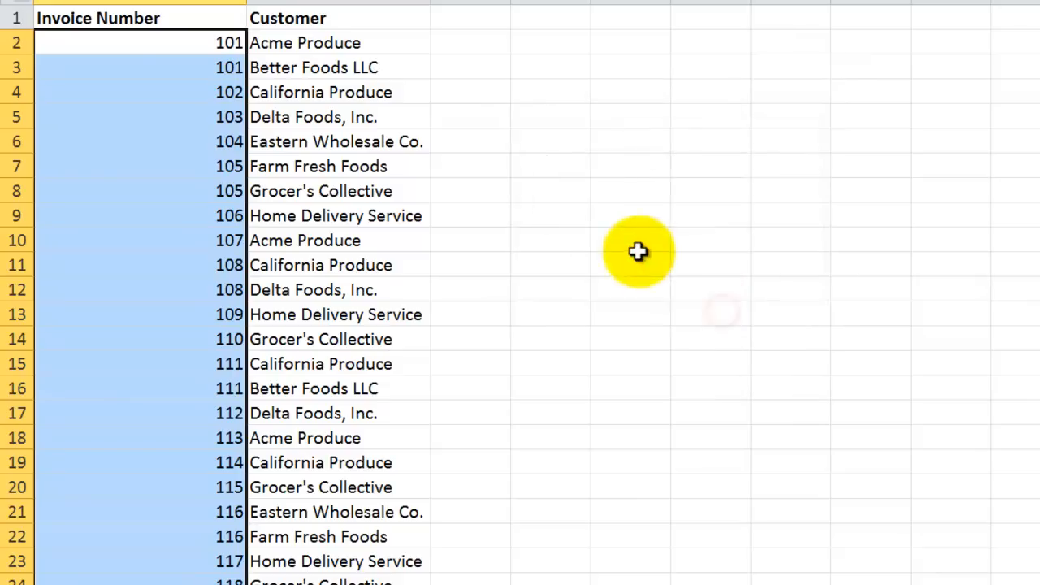
- Circle the invalid data among the validated invoice numbers in column A
left_click(195, 71)
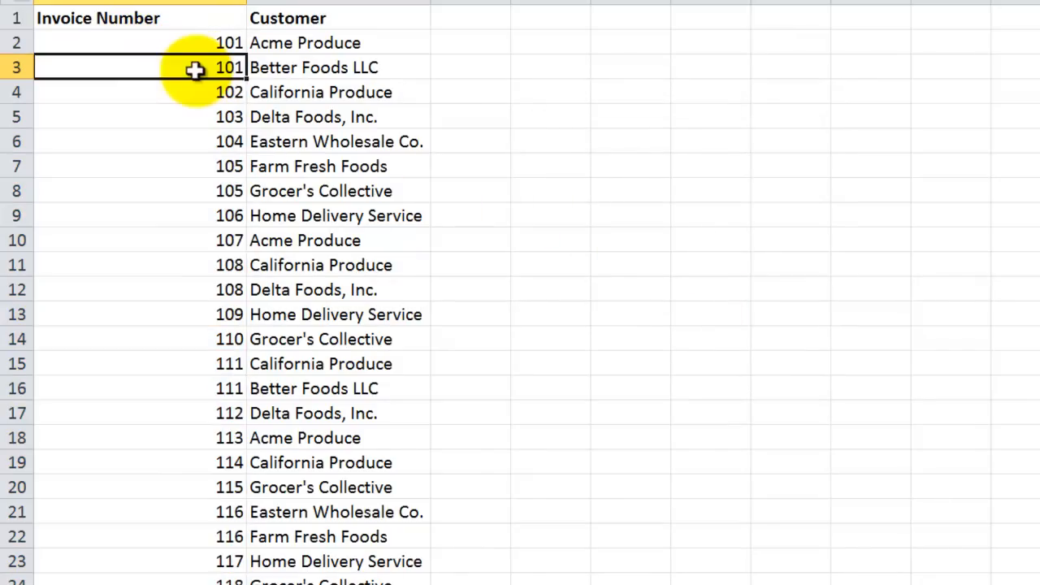
left_click(188, 46)
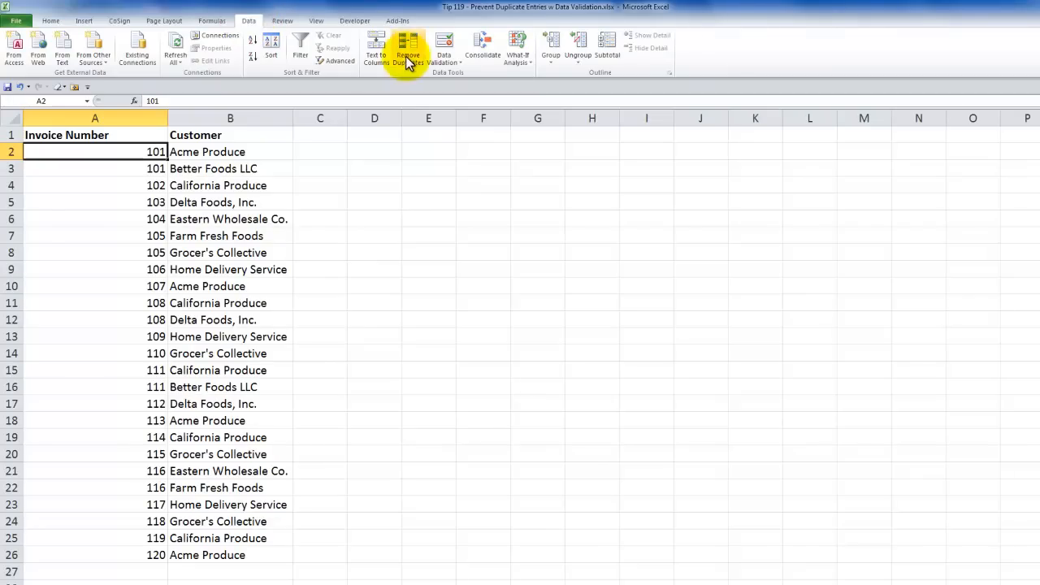
left_click(463, 63)
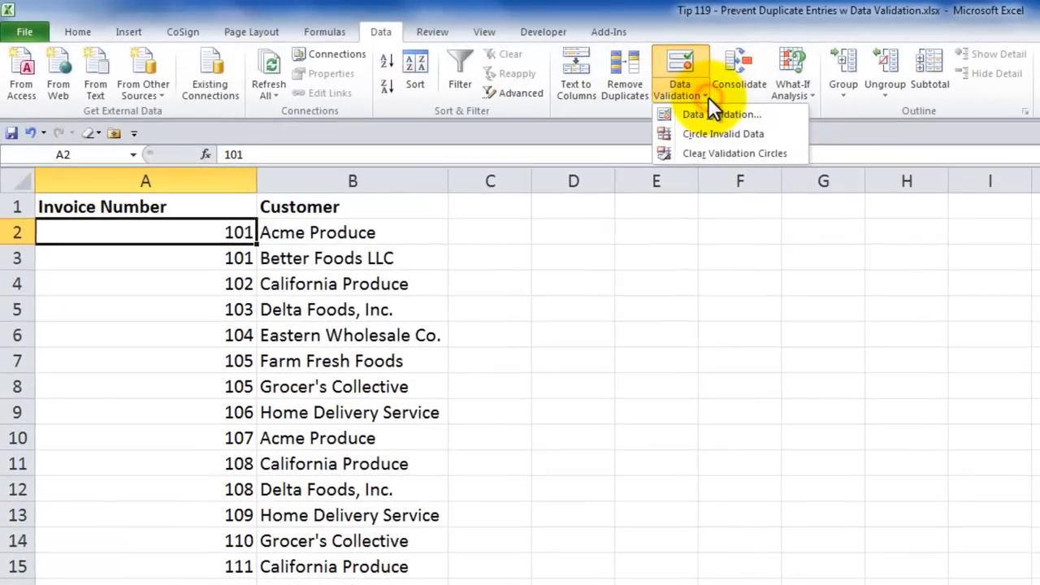
left_click(734, 136)
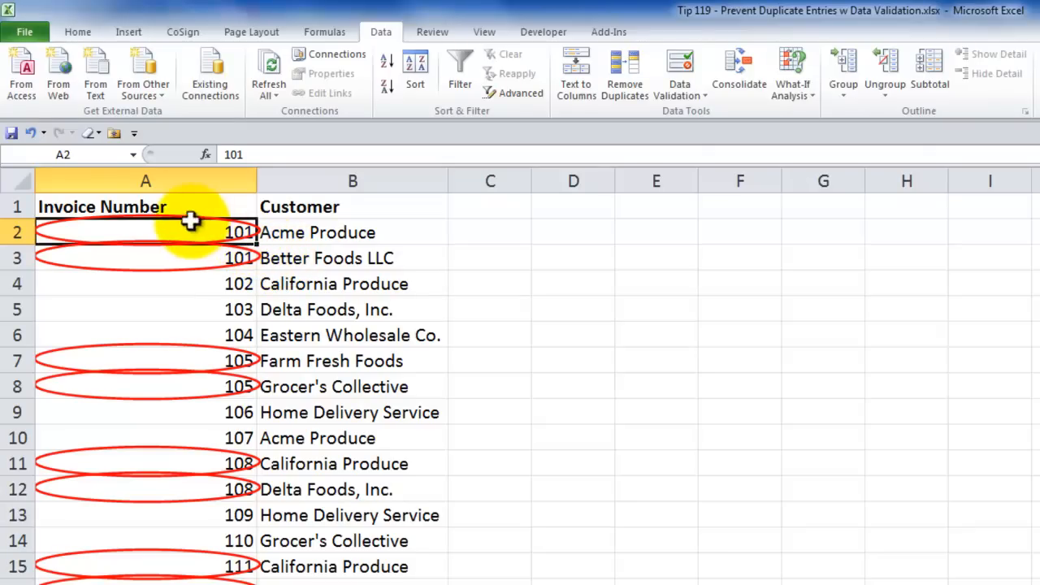
- Replace the circled duplicate in A3 with 5555, and clear the remaining validation circles
left_click(166, 260)
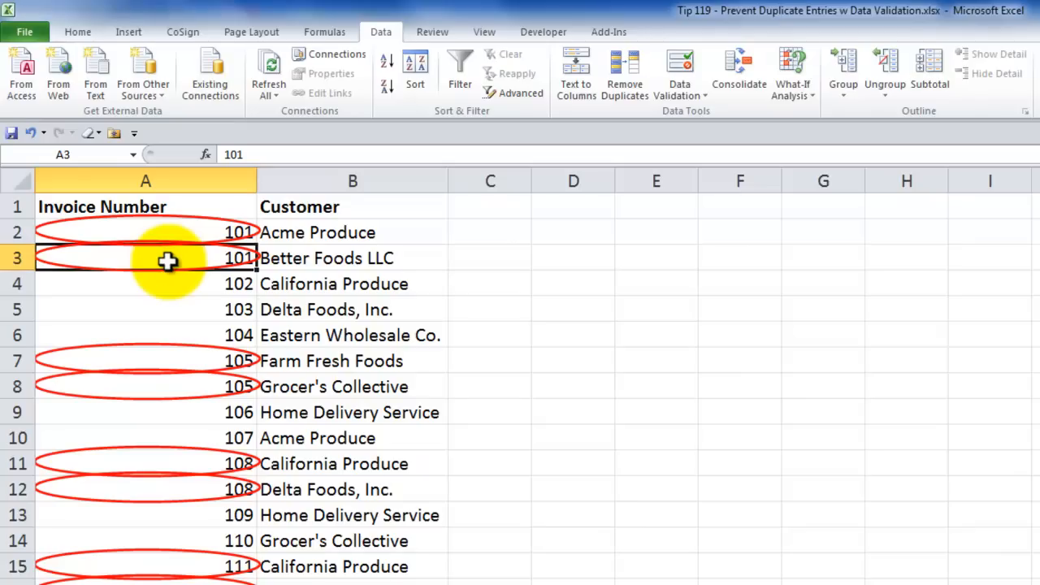
type("5555")
key("Return")
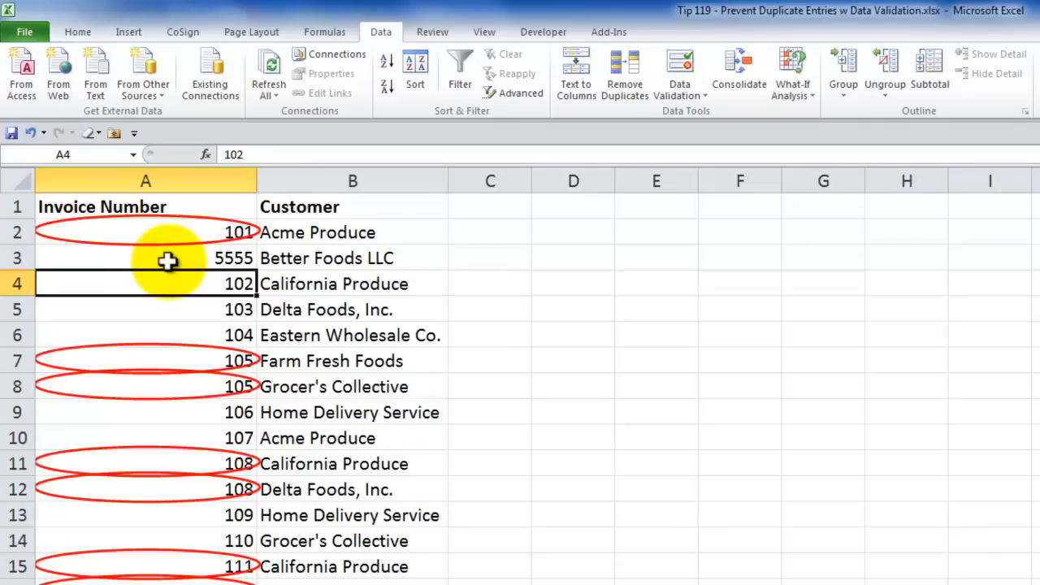
left_click(703, 94)
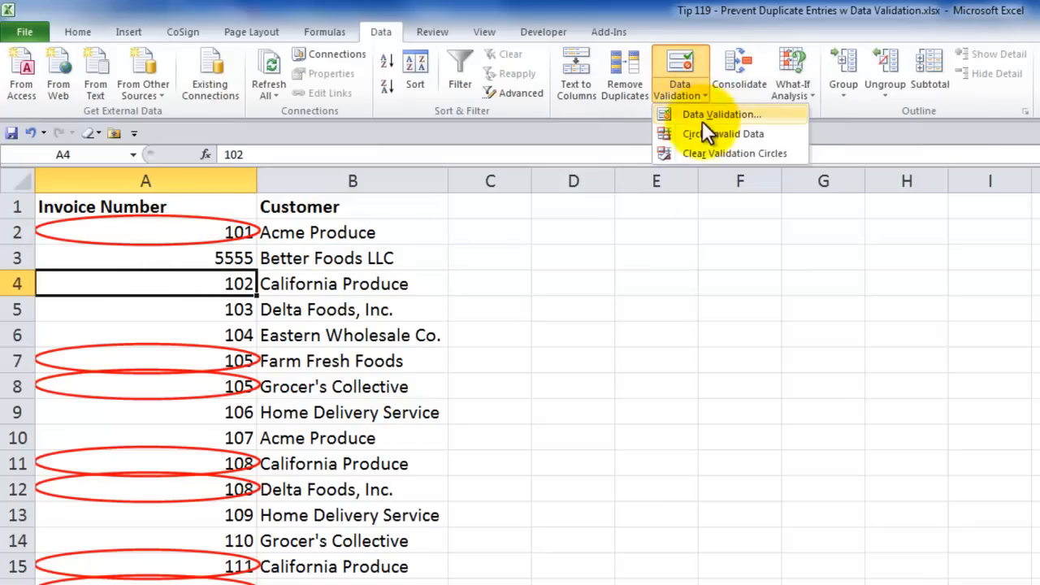
left_click(706, 153)
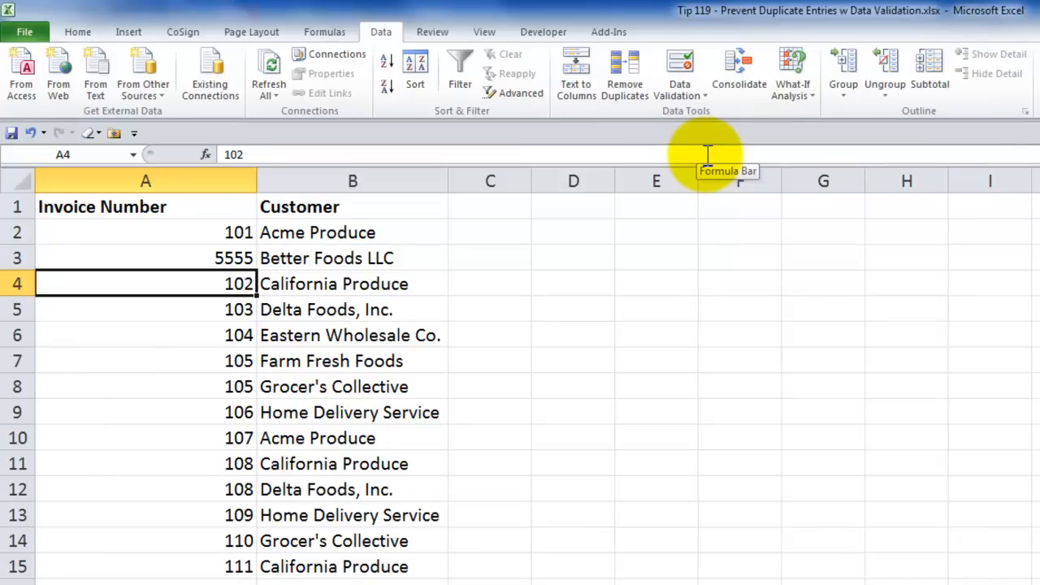
- Examine the column options for removing duplicates from the invoice table, and close them without applying anything
left_click(389, 31)
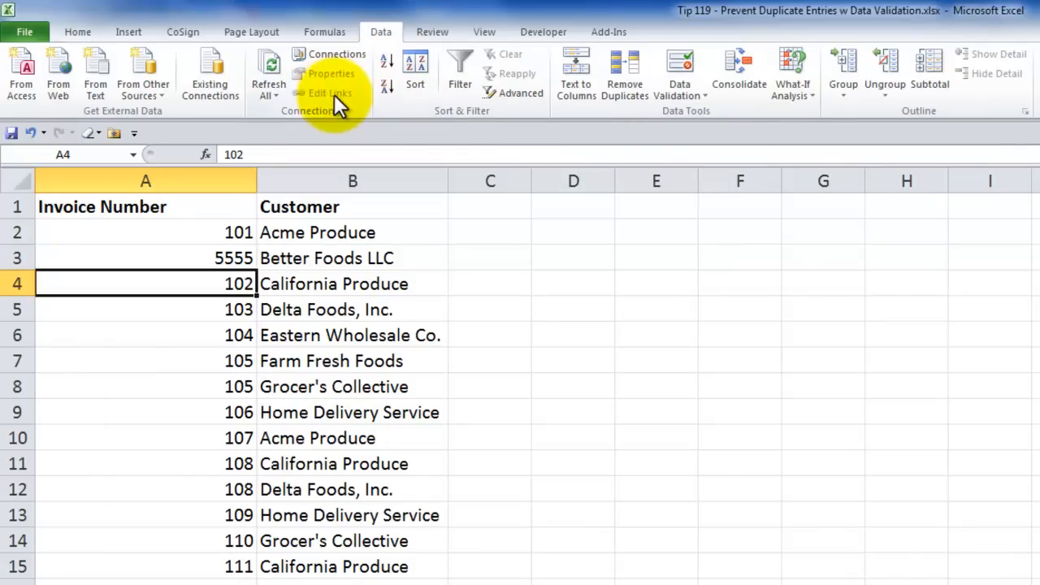
left_click(614, 85)
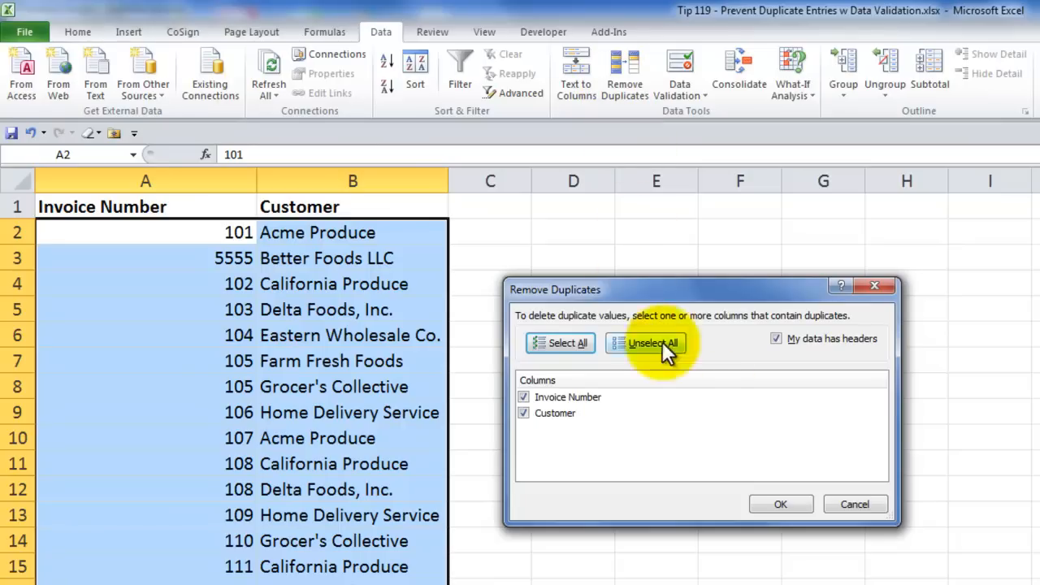
left_click(845, 504)
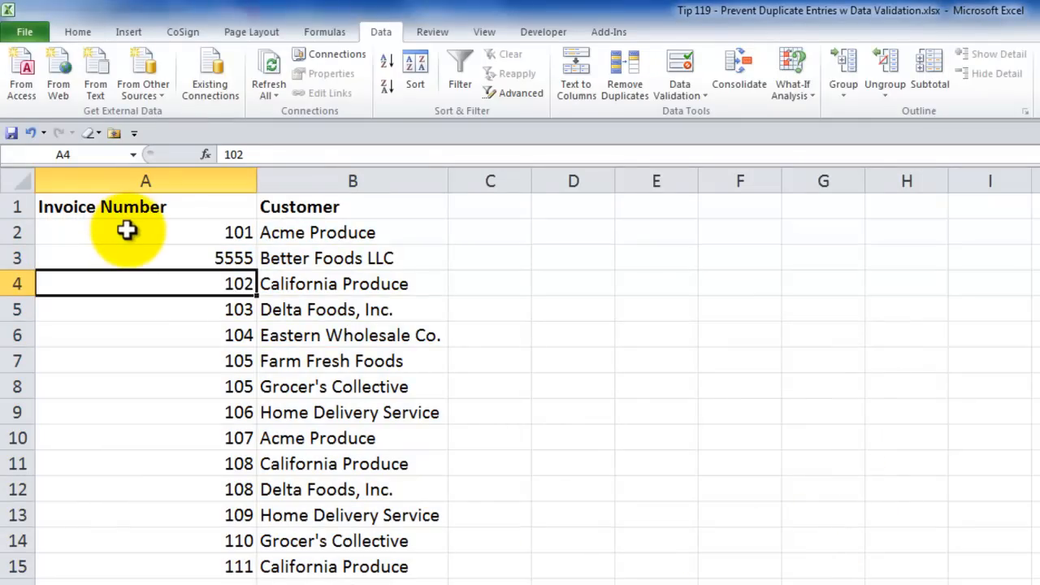
- Preview highlighting duplicate invoice numbers in column A with Light Red Fill with Dark Red Text, and close the rule without applying it
left_click_drag(126, 230, 138, 584)
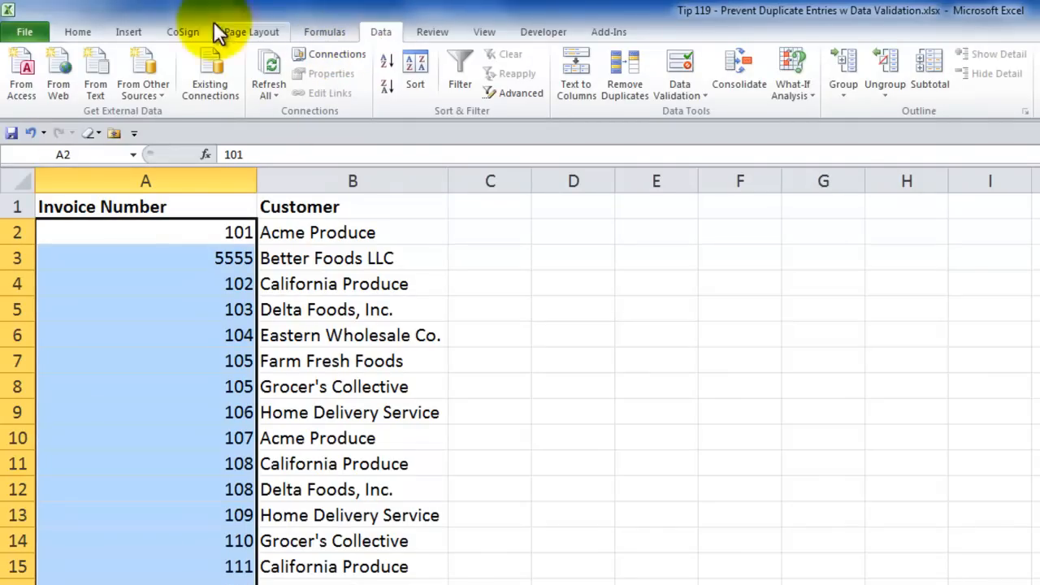
left_click(78, 32)
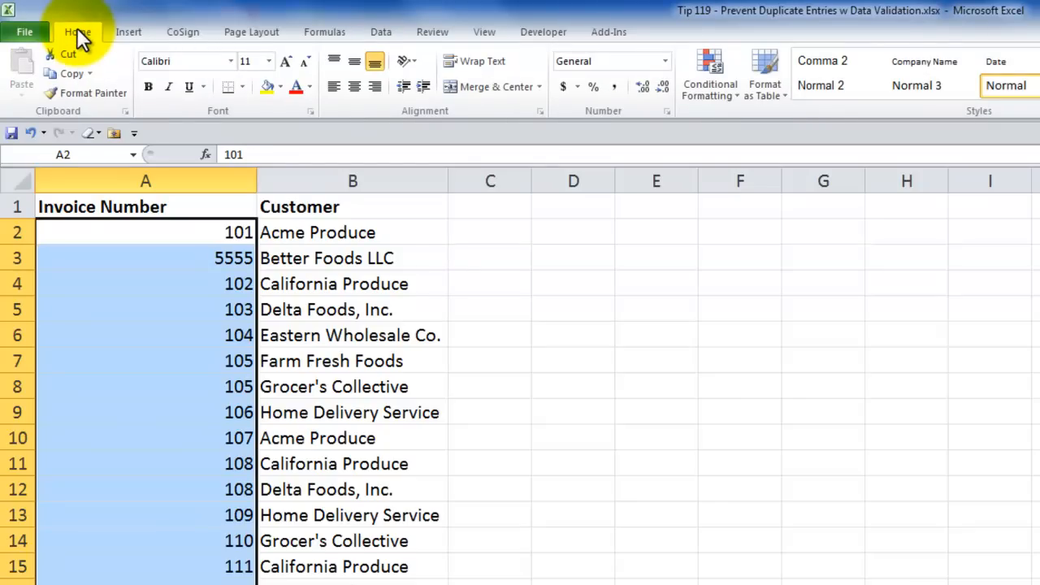
left_click(735, 89)
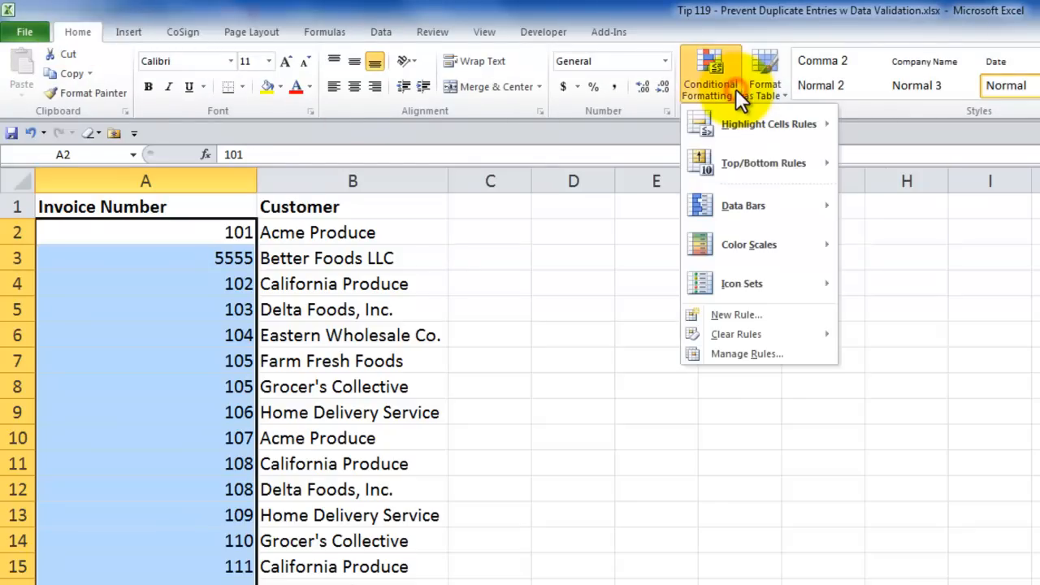
mouse_move(739, 130)
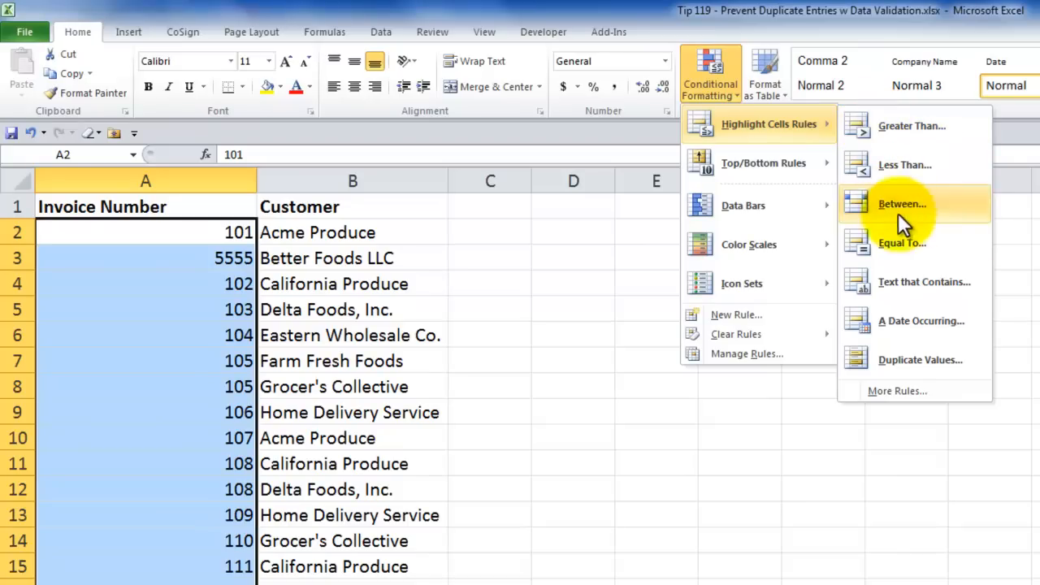
left_click(920, 363)
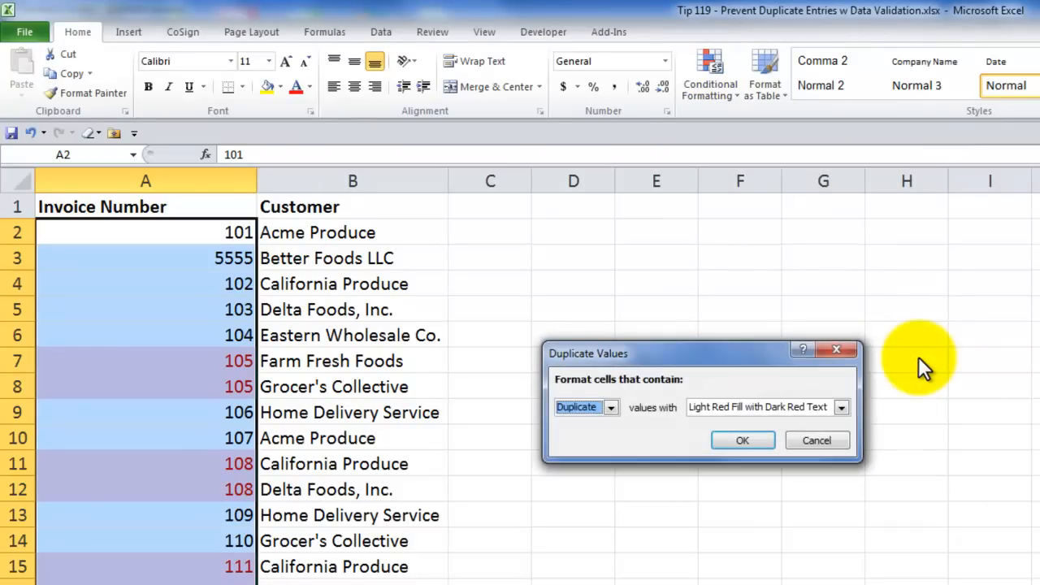
left_click(820, 442)
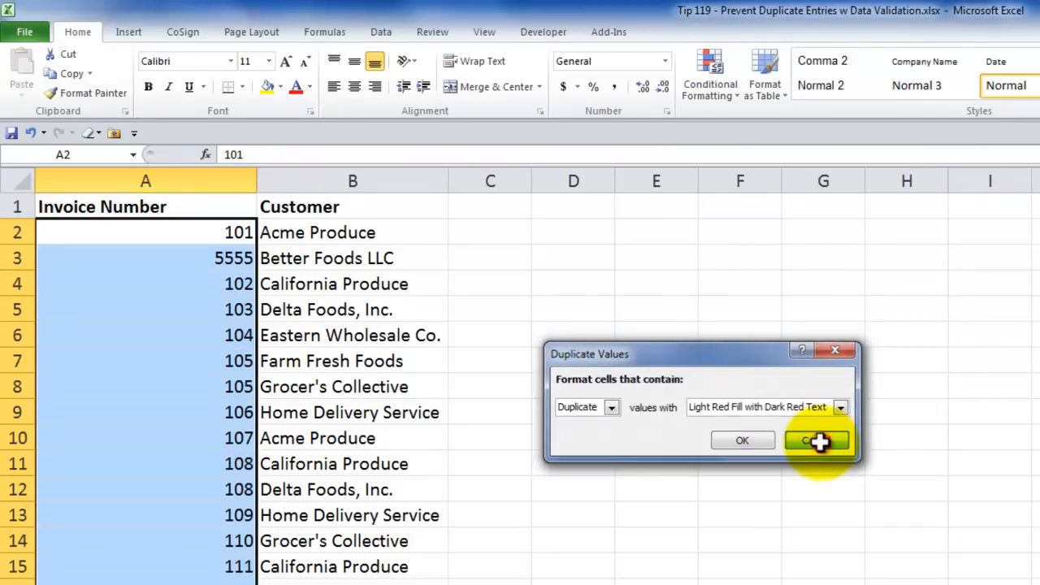
left_click(180, 233)
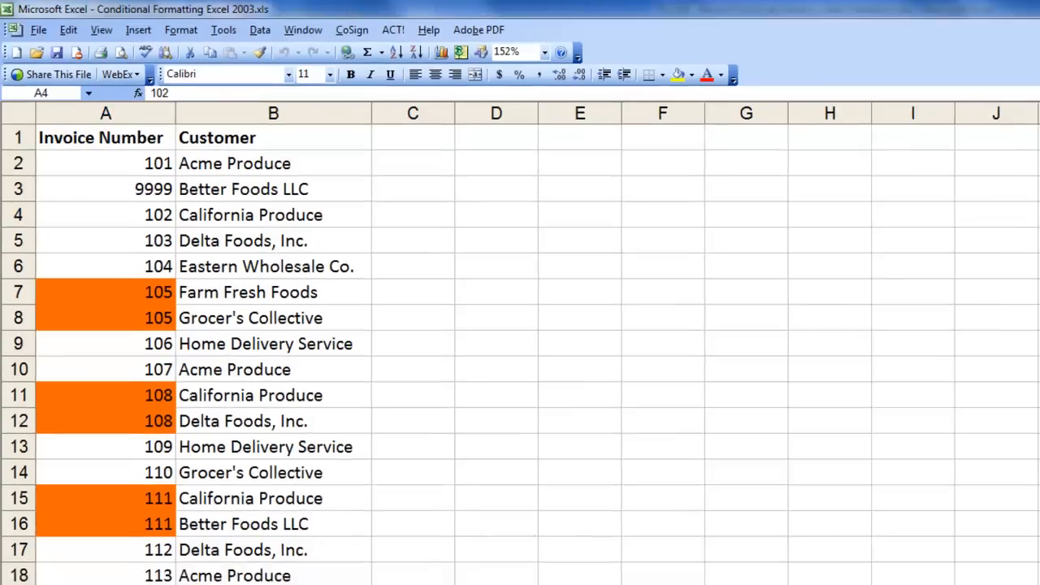
- View the opening page of the Open and Close workbook, and return to the Prevent Duplicate Entries workbook to review its Formula for Data Validation sheet
mouse_move(181, 575)
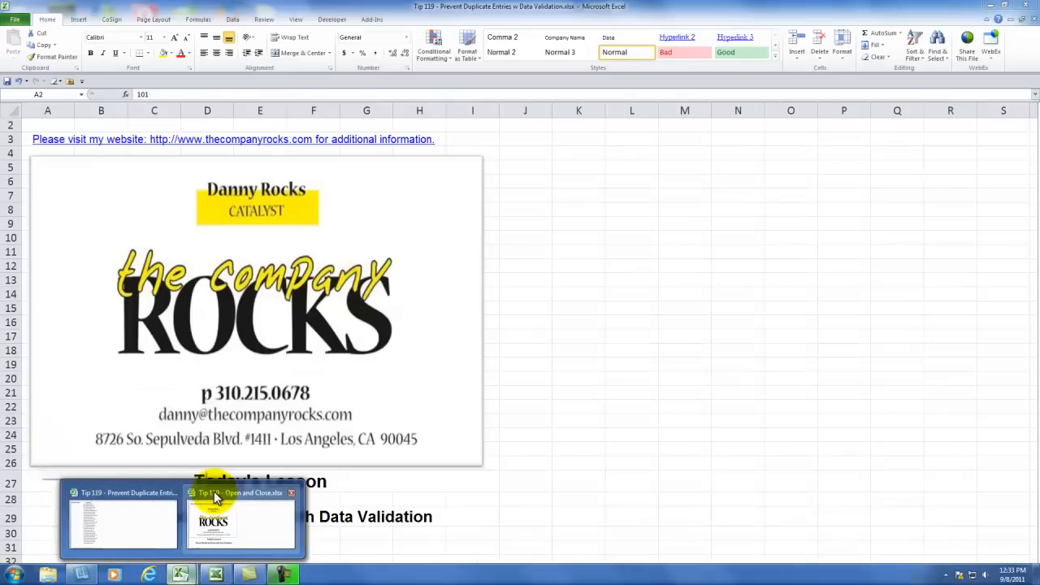
left_click(211, 496)
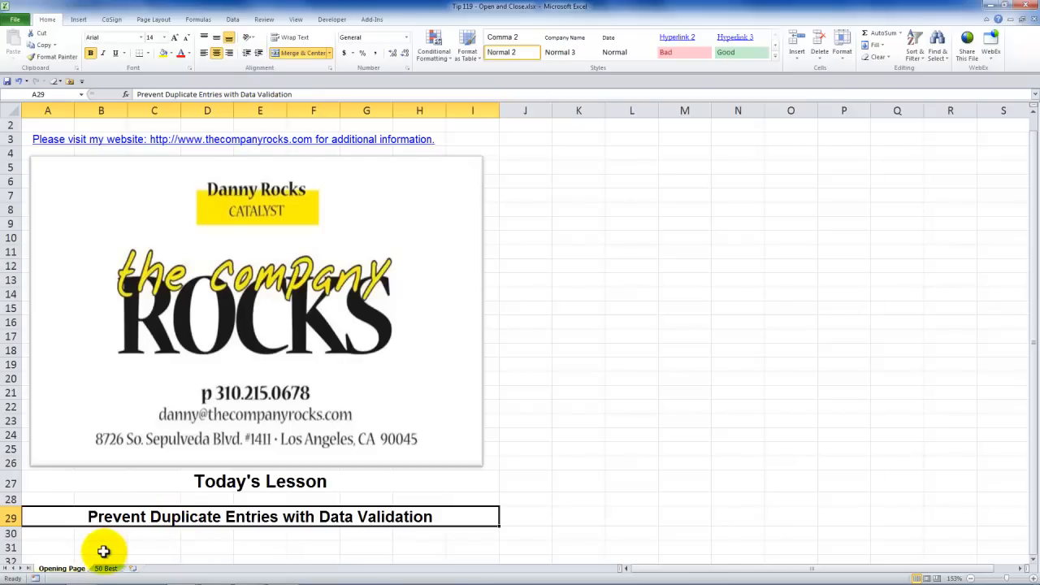
mouse_move(181, 575)
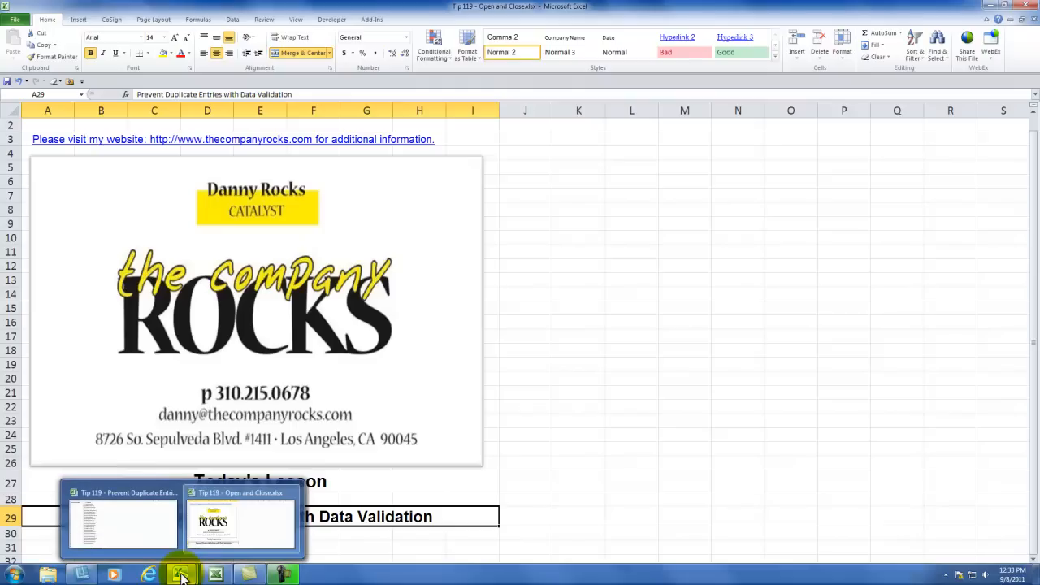
left_click(182, 578)
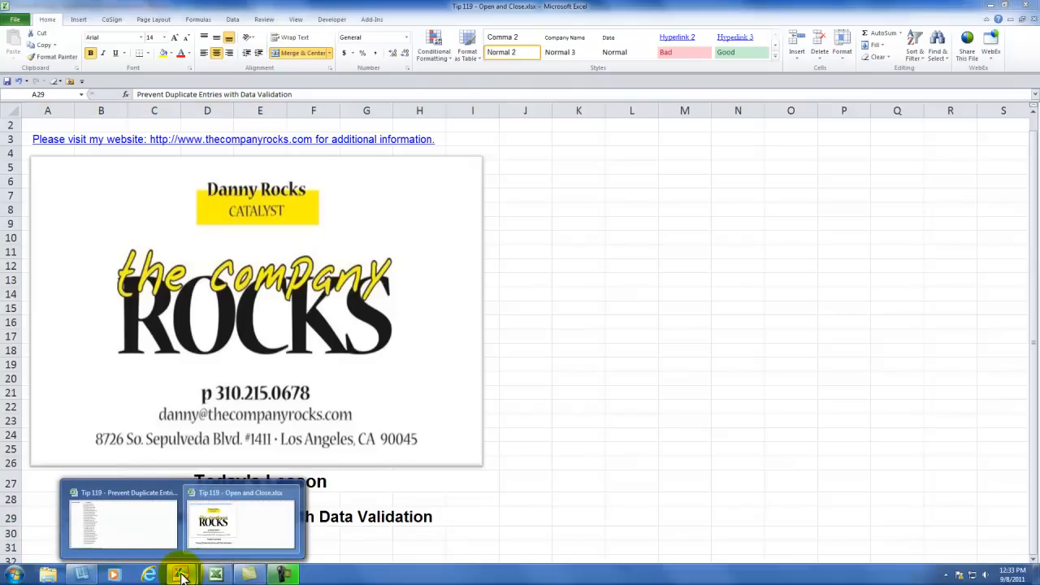
left_click(154, 490)
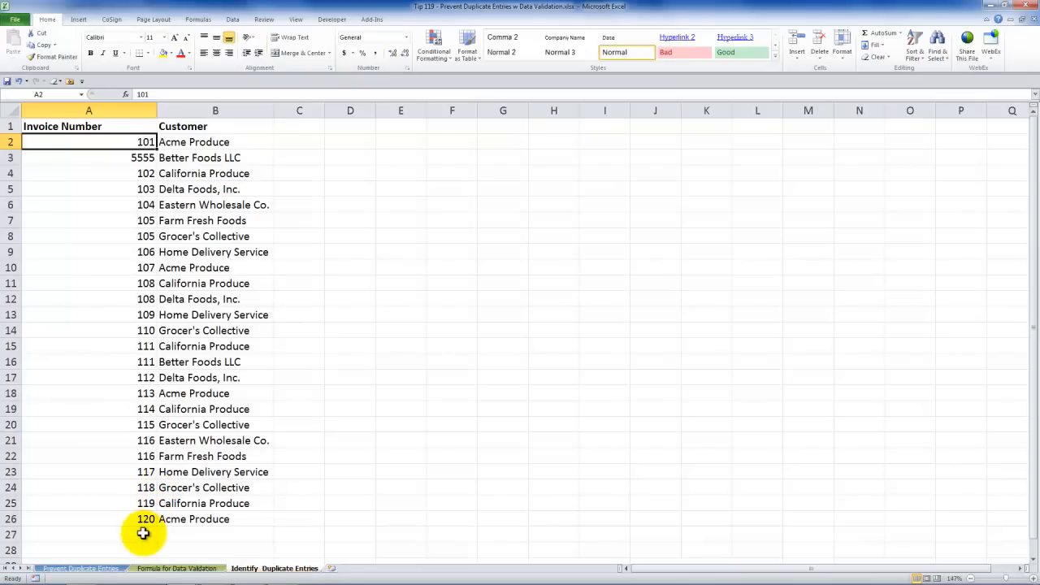
left_click(148, 570)
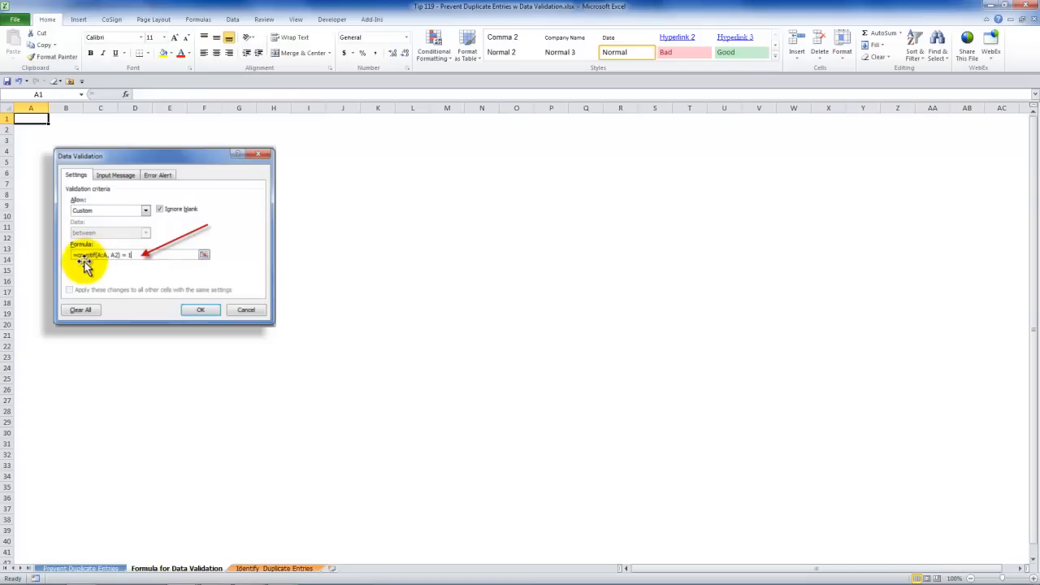
- Select all cells that contain data validation on the Prevent Duplicate Entries sheet
left_click(106, 569)
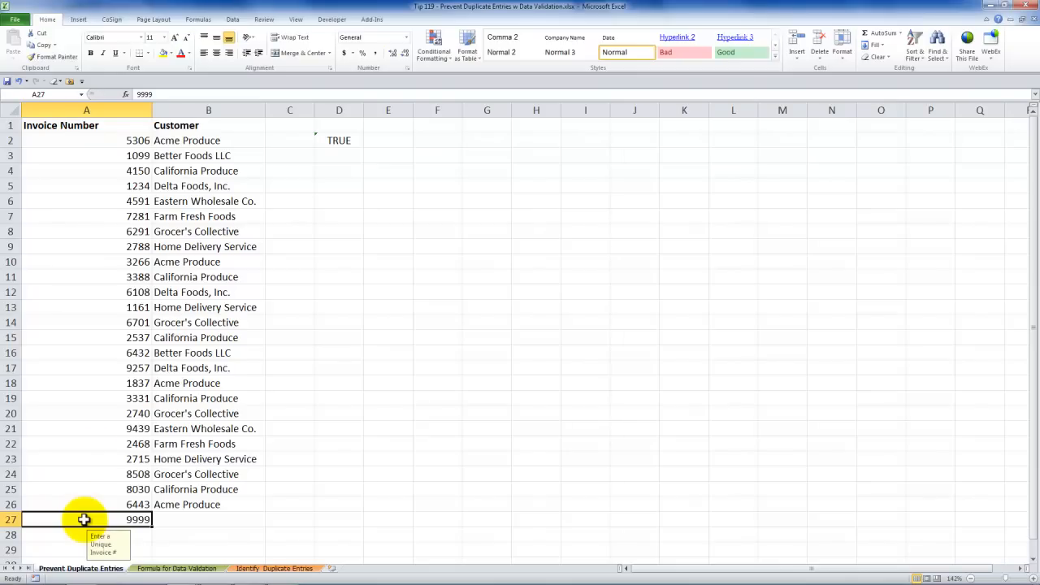
left_click(85, 141)
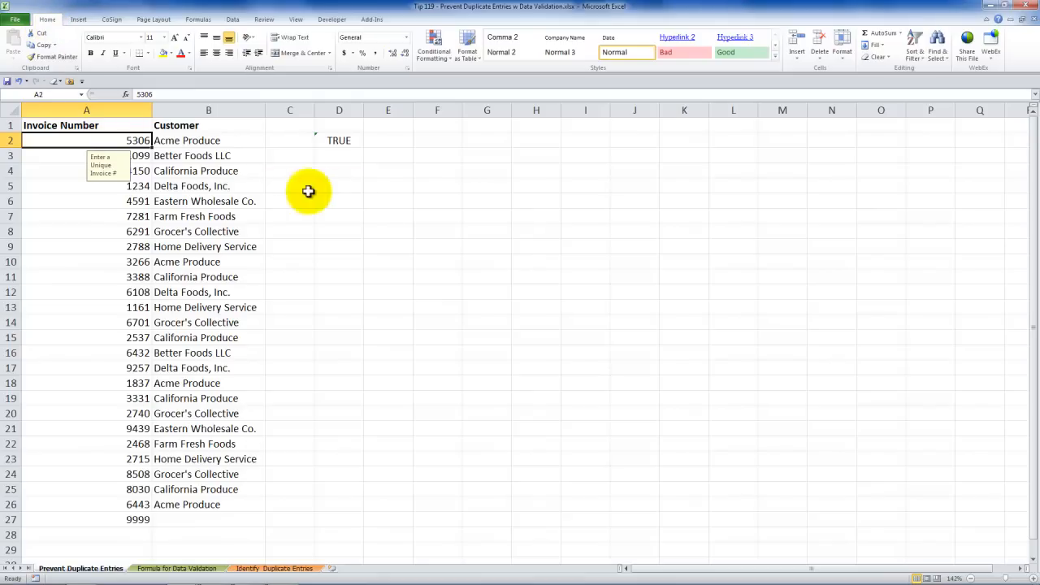
left_click(946, 61)
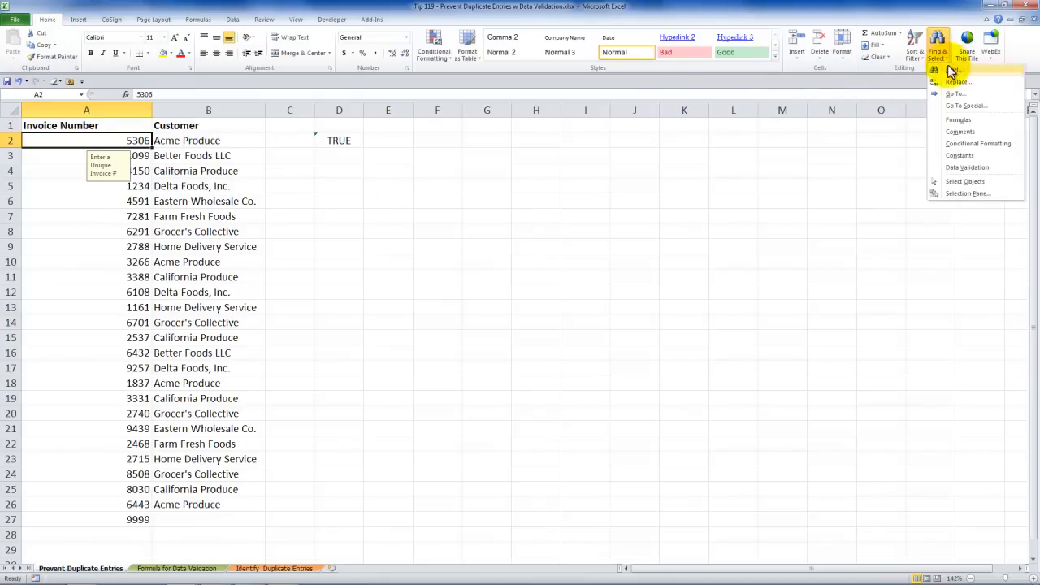
left_click(972, 169)
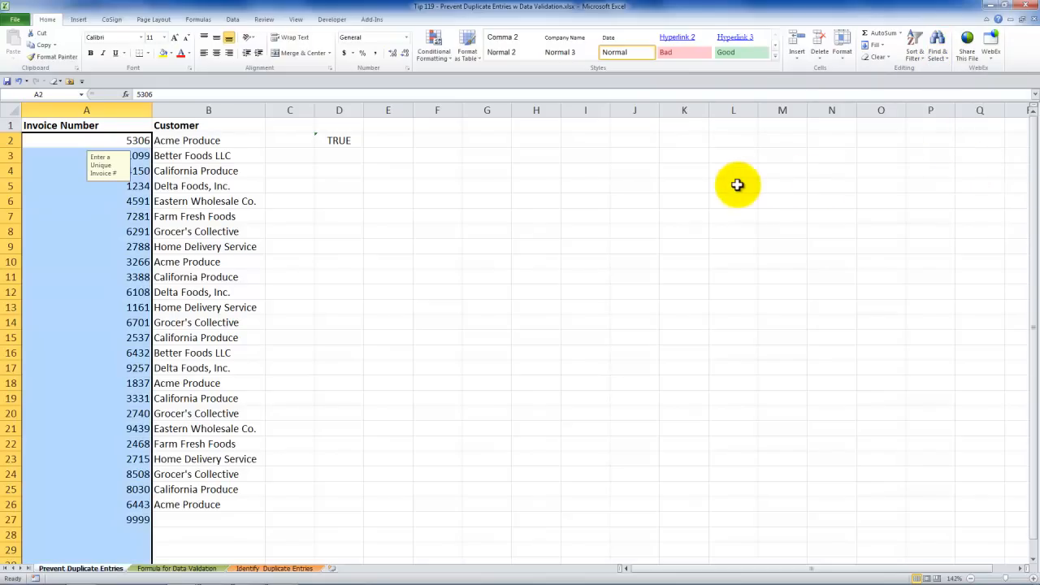
- Clear all data validation settings from the selected invoice number cells, and check cell A3 for the input message
left_click(233, 21)
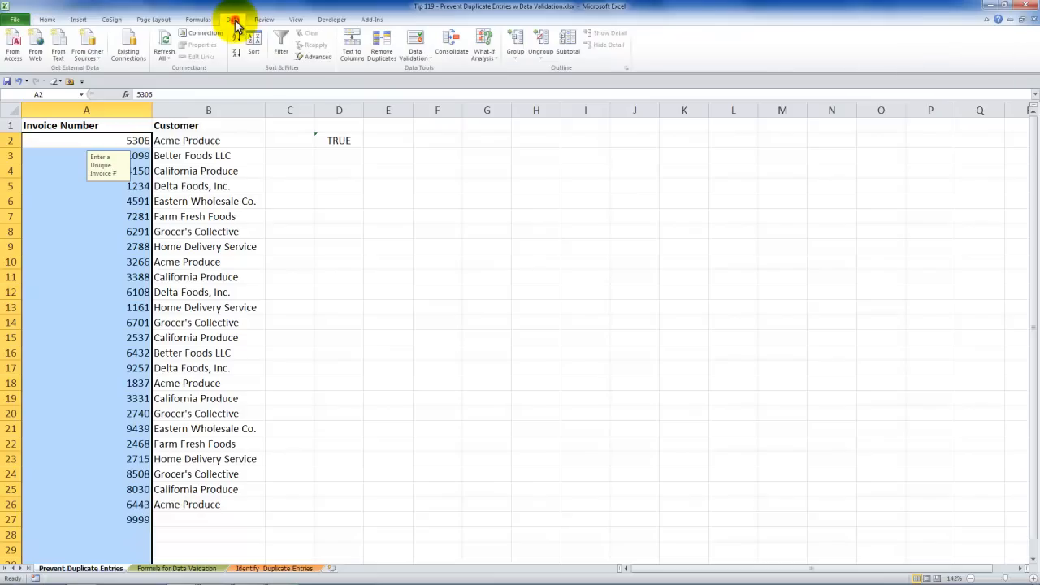
left_click(432, 60)
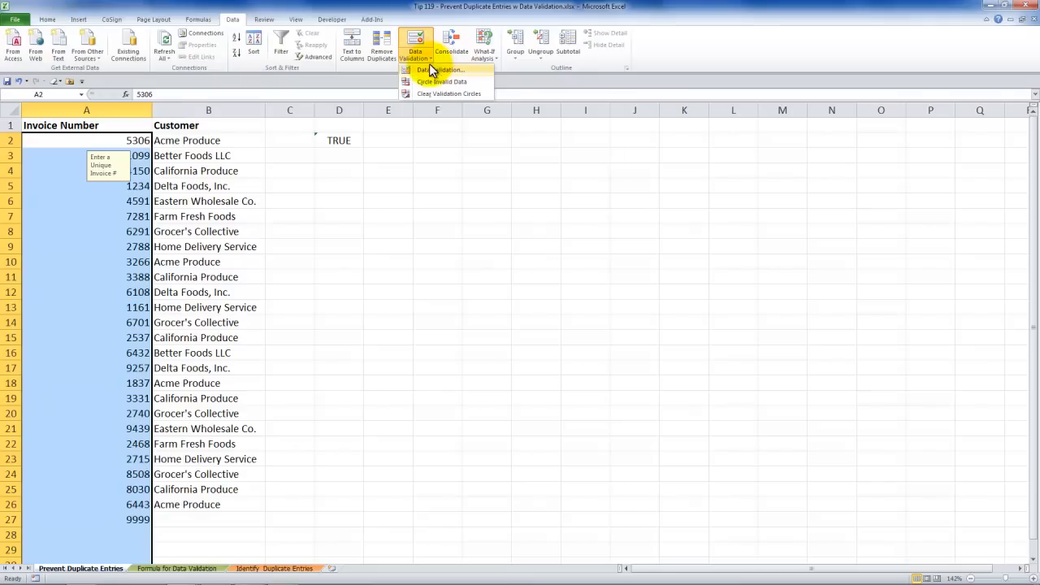
left_click(439, 70)
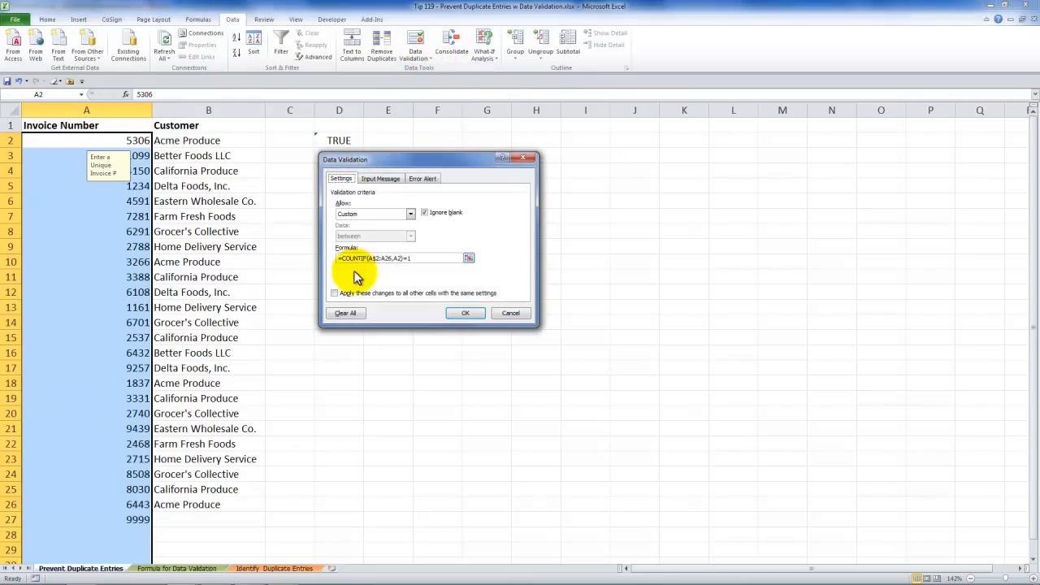
left_click(346, 314)
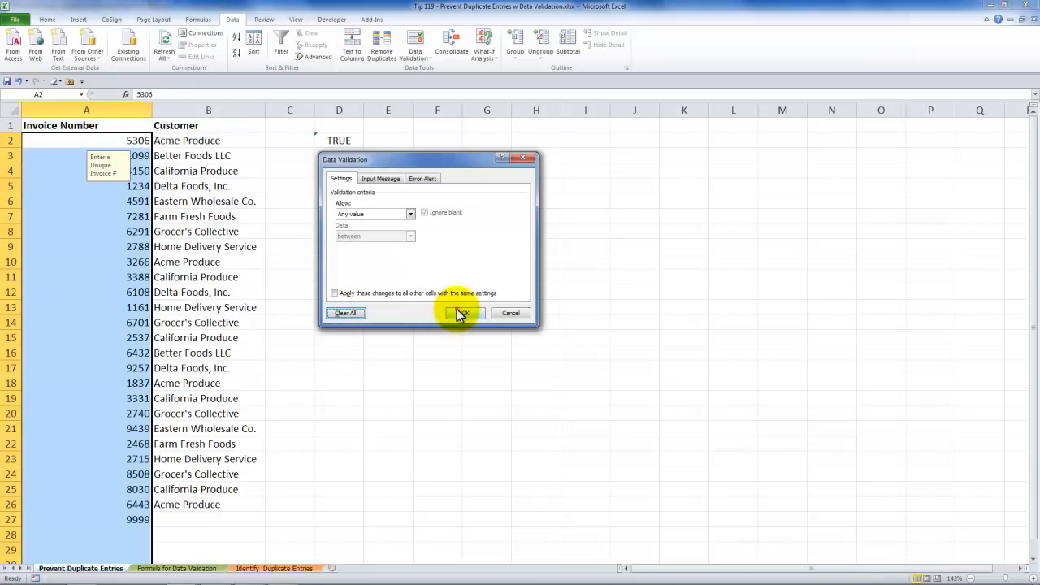
left_click(464, 313)
left_click(133, 155)
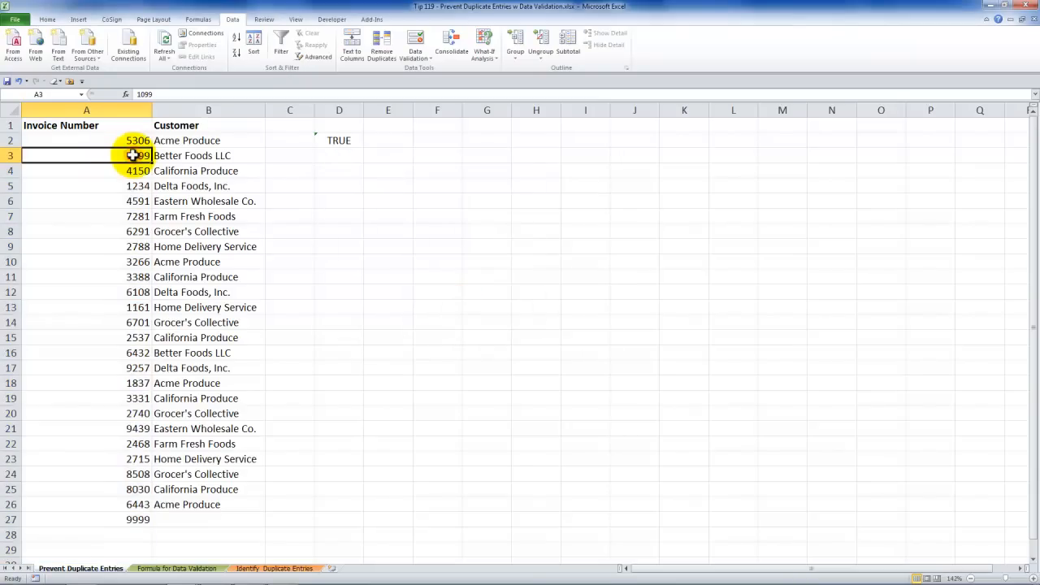
- Switch to the Tip 119 - Open and Close workbook and show its 50 Best sheet
mouse_move(61, 581)
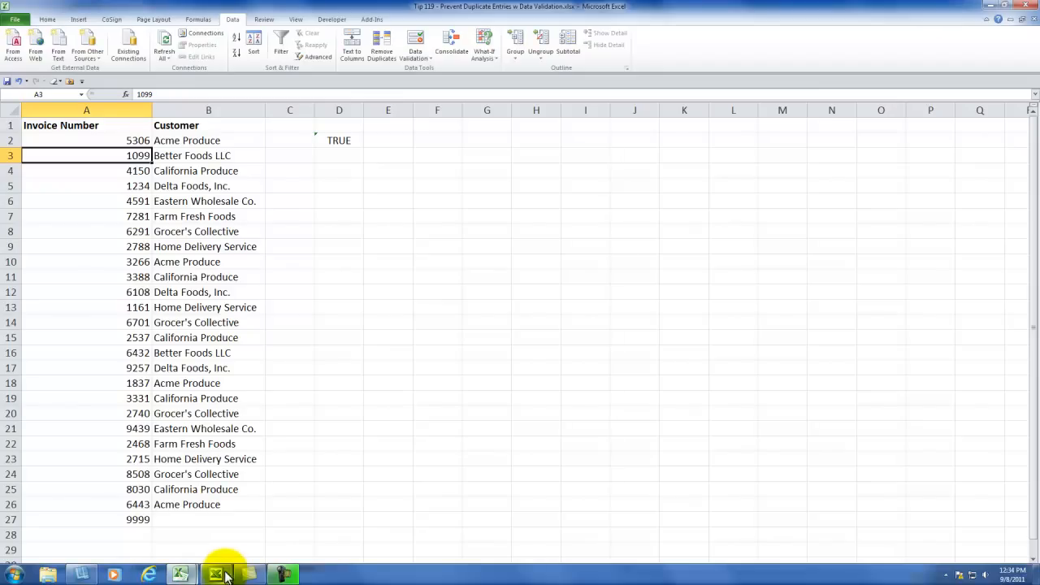
left_click(181, 575)
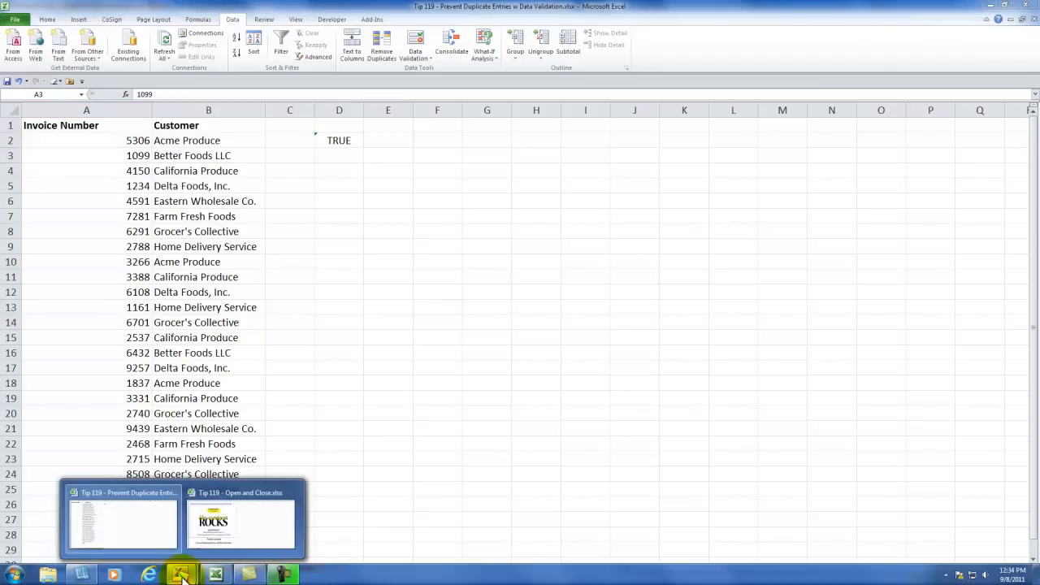
left_click(219, 497)
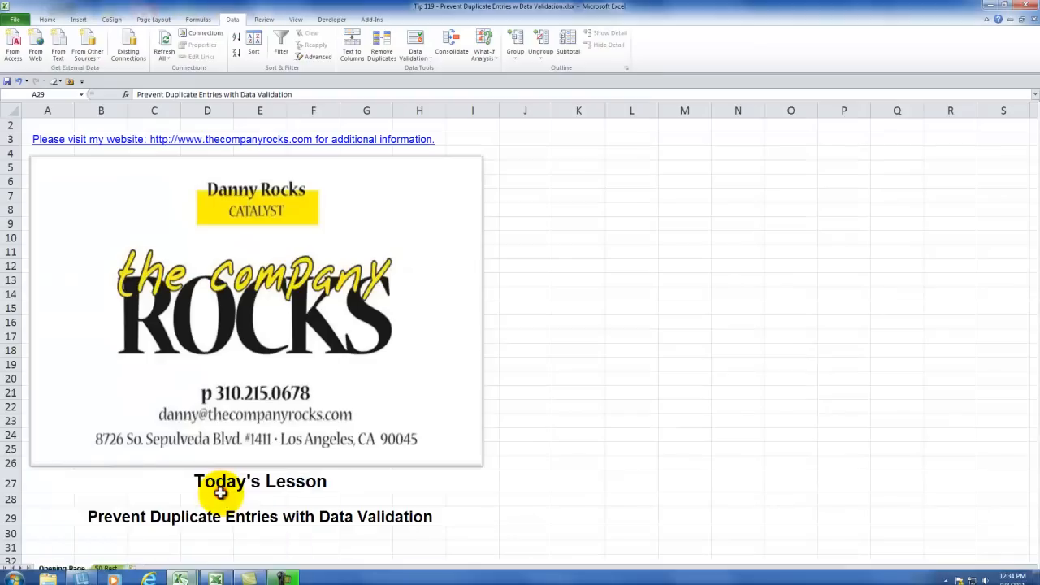
left_click(106, 568)
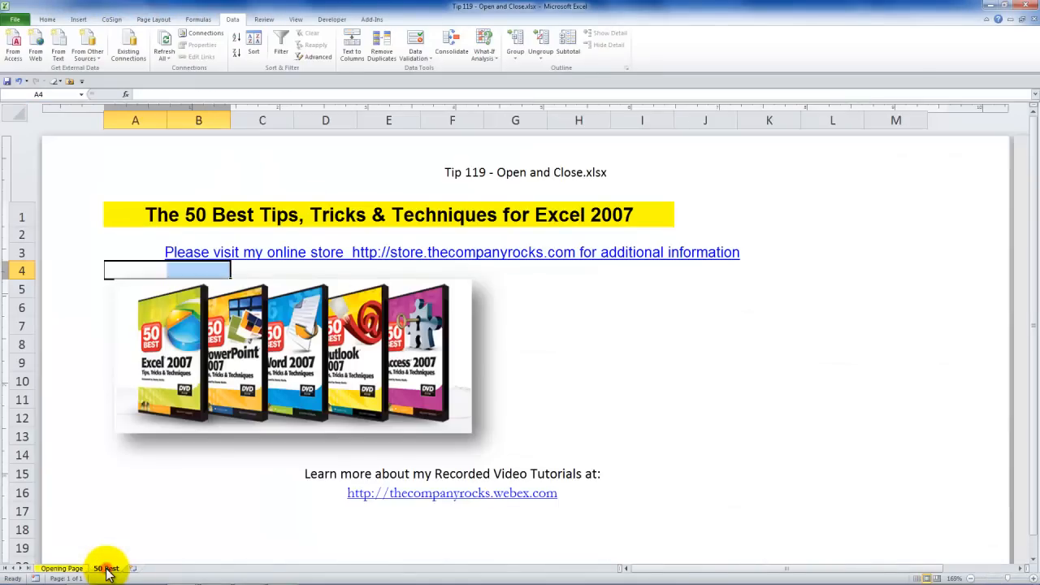